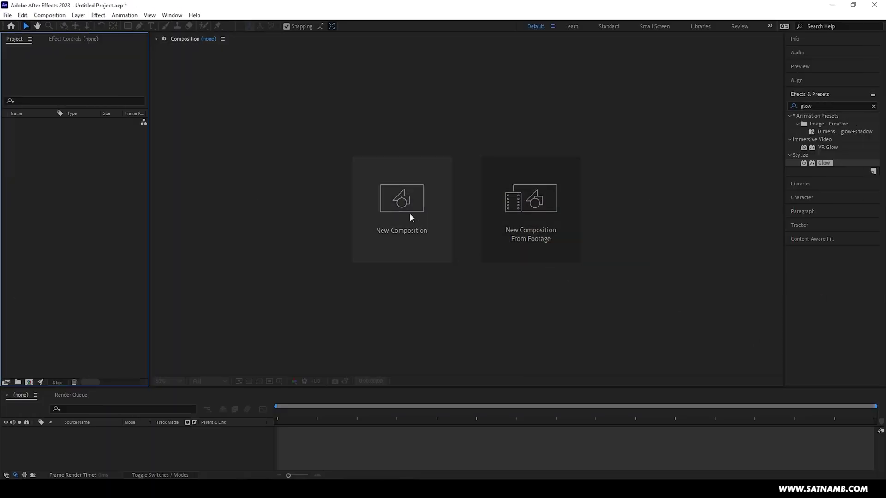
Step: Create a 1920×1080, 30 fps, 10-second composition named Base_Visuals
{"action": "left_click", "coordinate": [410, 213]}
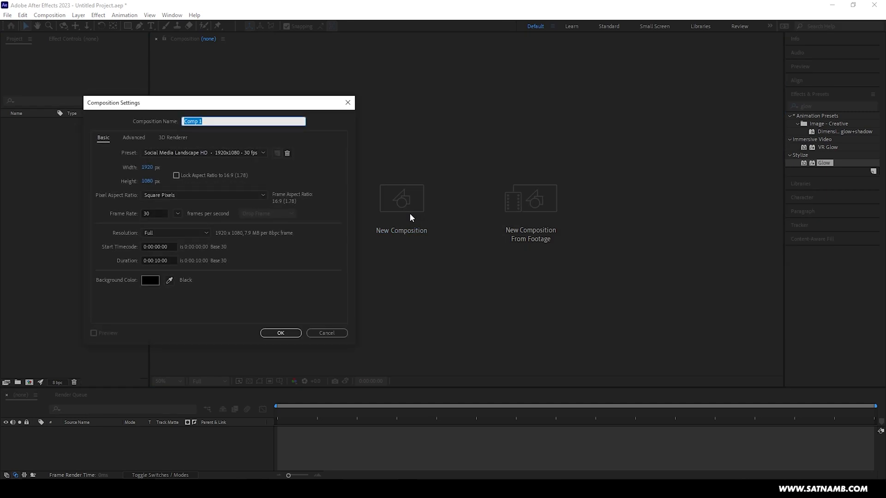
{"action": "type", "text": "Base_Visuals"}
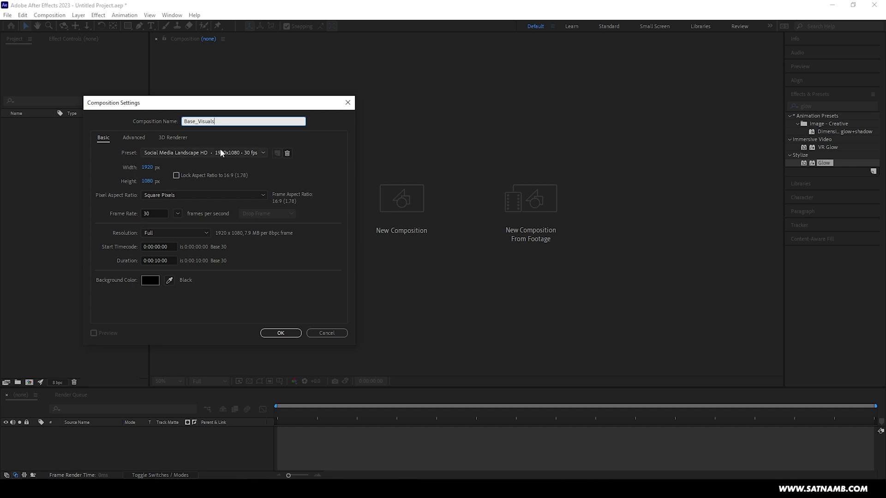
{"action": "left_click", "coordinate": [278, 332]}
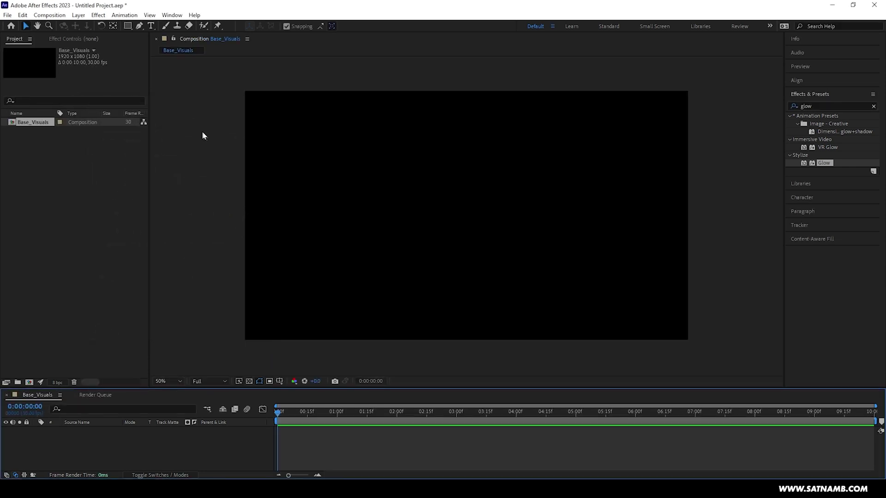
Step: Add a 'BASE Asset' text layer and centre it horizontally and vertically in the frame
{"action": "left_click", "coordinate": [154, 26]}
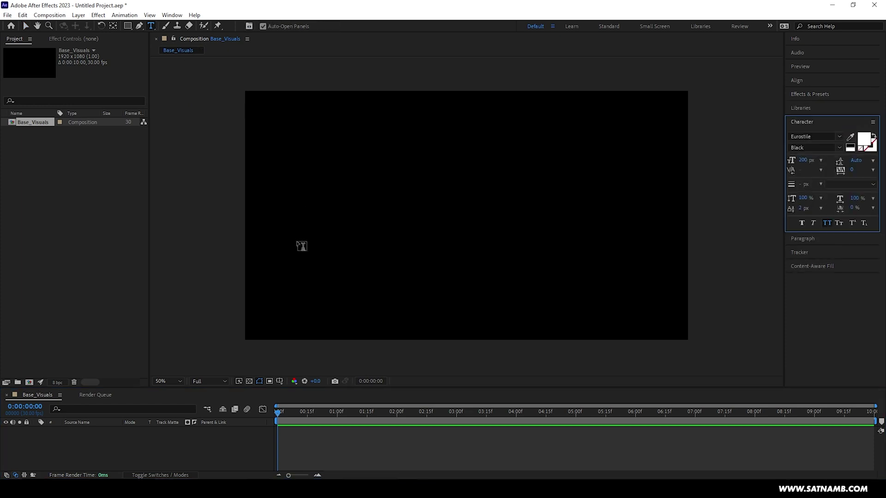
{"action": "left_click", "coordinate": [298, 244]}
{"action": "type", "text": "BASE "}
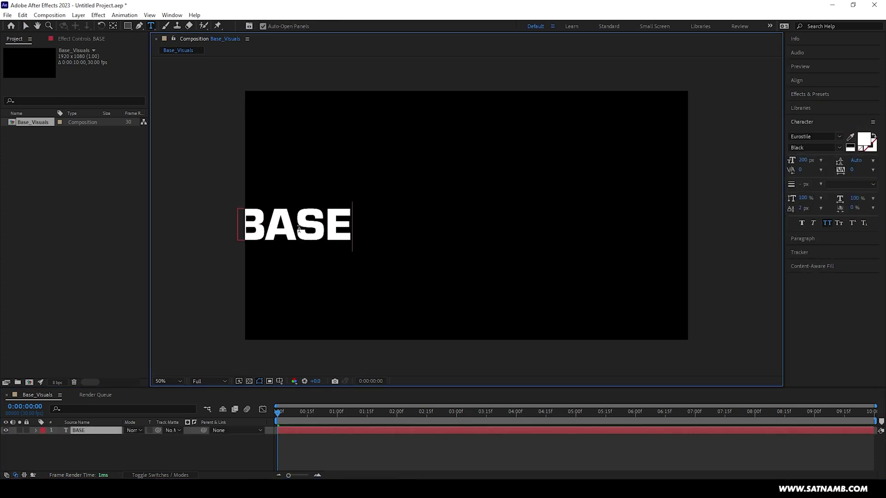
{"action": "type", "text": "Asset"}
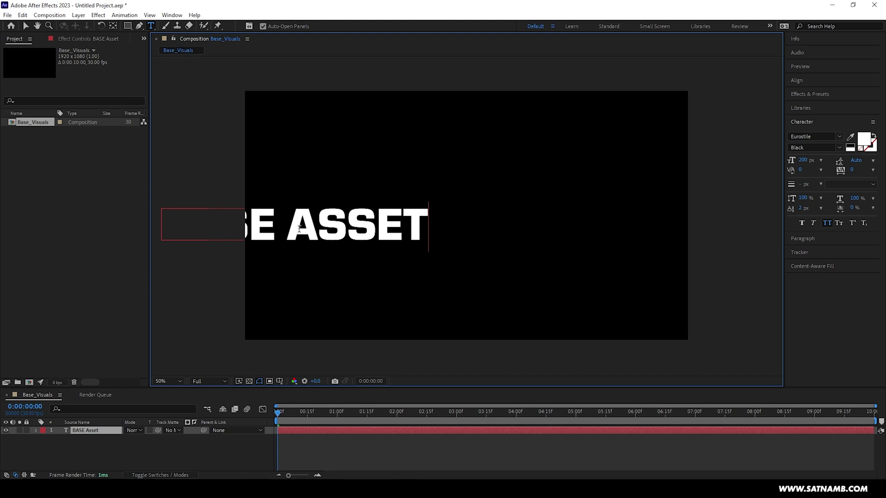
{"action": "left_click", "coordinate": [27, 26]}
{"action": "left_click", "coordinate": [812, 81]}
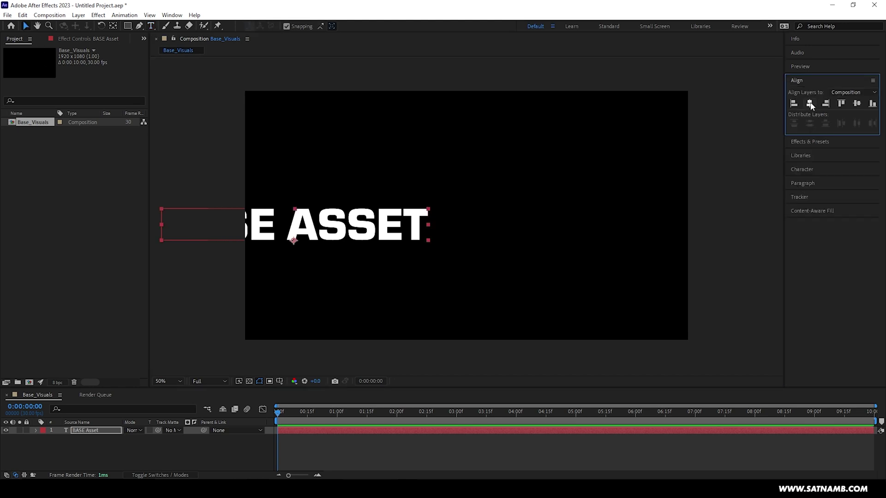
{"action": "left_click", "coordinate": [809, 103]}
{"action": "left_click", "coordinate": [859, 104]}
{"action": "left_click", "coordinate": [504, 441]}
Step: Choose a pale light-purple fill colour for the Rectangle tool
{"action": "left_click", "coordinate": [128, 25]}
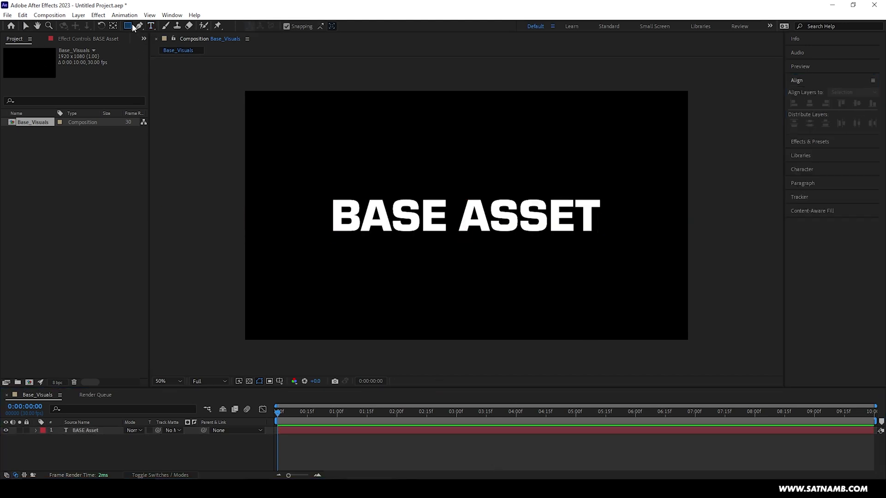
{"action": "left_click", "coordinate": [292, 26]}
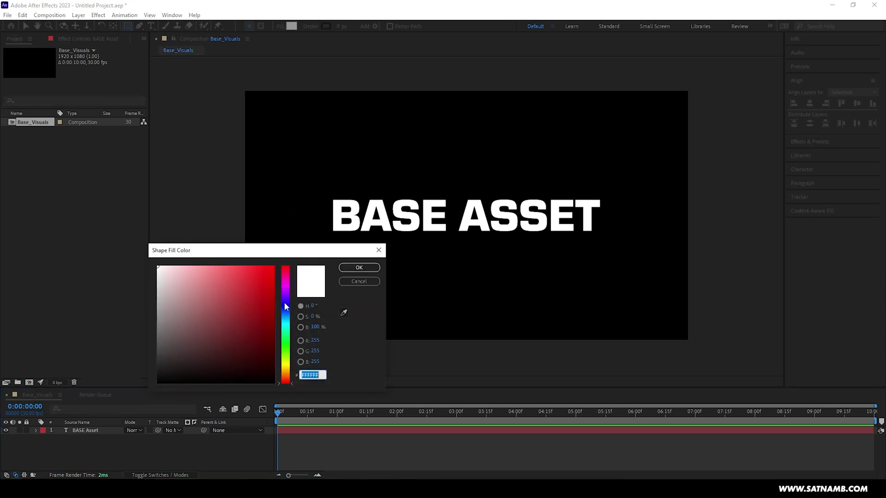
{"action": "left_click", "coordinate": [286, 294]}
{"action": "left_click", "coordinate": [192, 266]}
{"action": "left_click", "coordinate": [291, 297]}
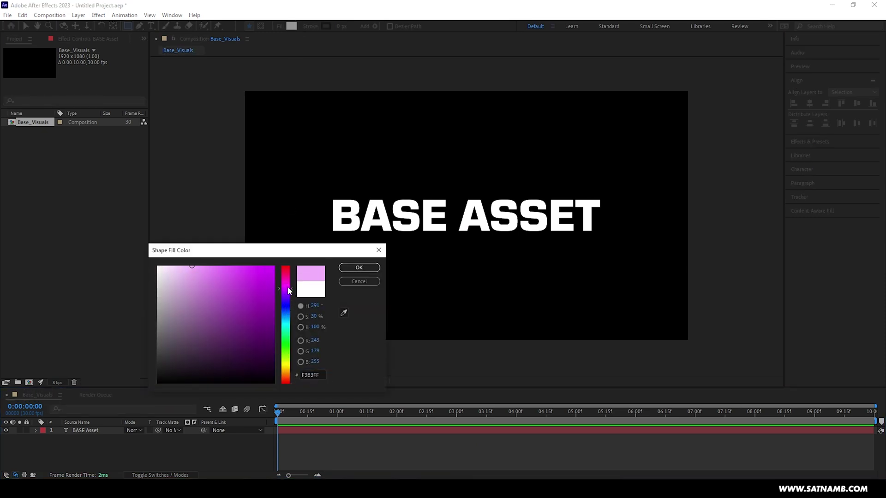
{"action": "left_click_drag", "start_coordinate": [290, 298], "coordinate": [292, 299]}
{"action": "left_click", "coordinate": [358, 268]}
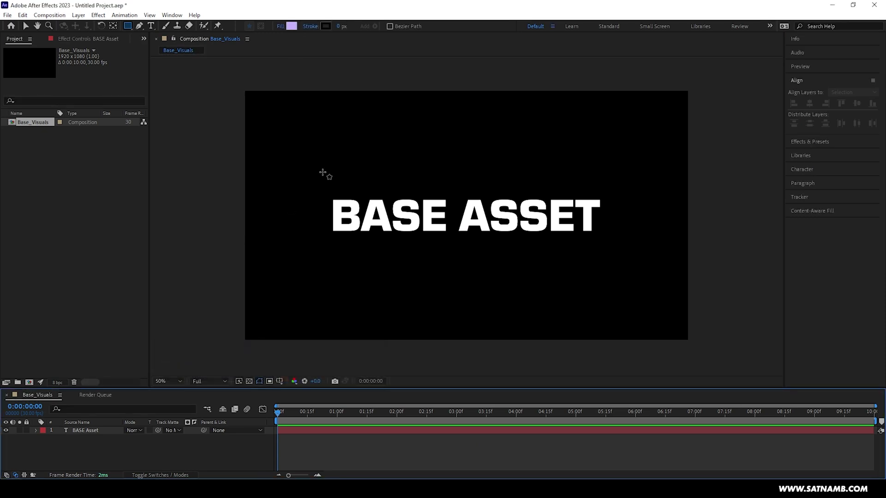
Step: Draw the lavender rectangle, move it beneath the text layer, and centre it in the frame
{"action": "left_click_drag", "start_coordinate": [302, 168], "coordinate": [624, 264]}
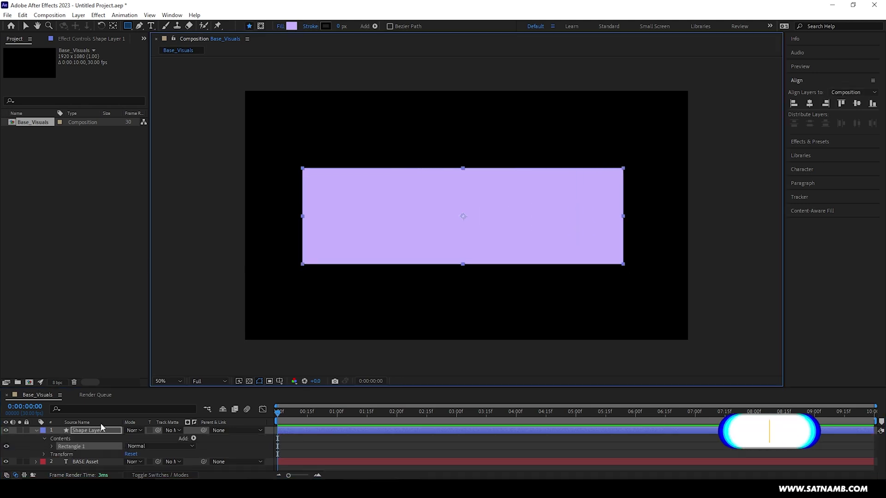
{"action": "left_click", "coordinate": [35, 430]}
{"action": "left_click_drag", "start_coordinate": [88, 431], "coordinate": [110, 443]}
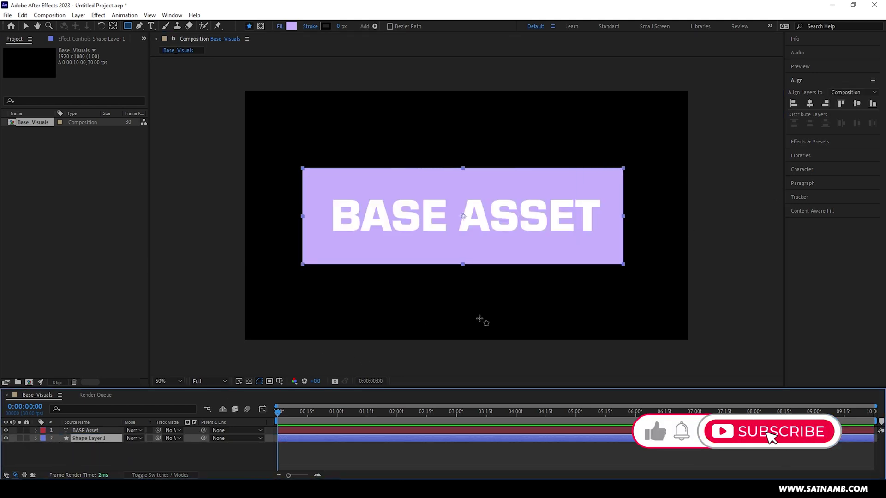
{"action": "left_click", "coordinate": [102, 431], "text": "shift"}
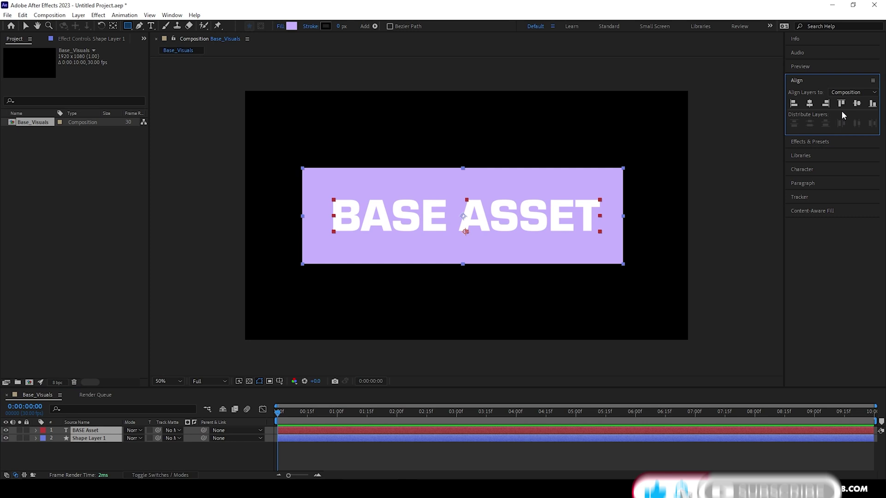
{"action": "left_click", "coordinate": [809, 103]}
{"action": "left_click", "coordinate": [856, 103]}
{"action": "left_click", "coordinate": [451, 464]}
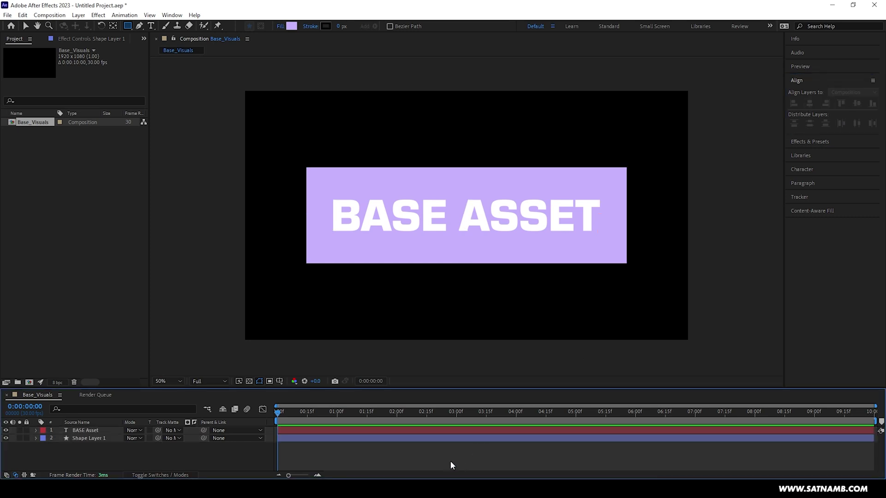
Step: Create a 1920×1080 composition named Blocks from the Project panel and open it
{"action": "right_click", "coordinate": [59, 194]}
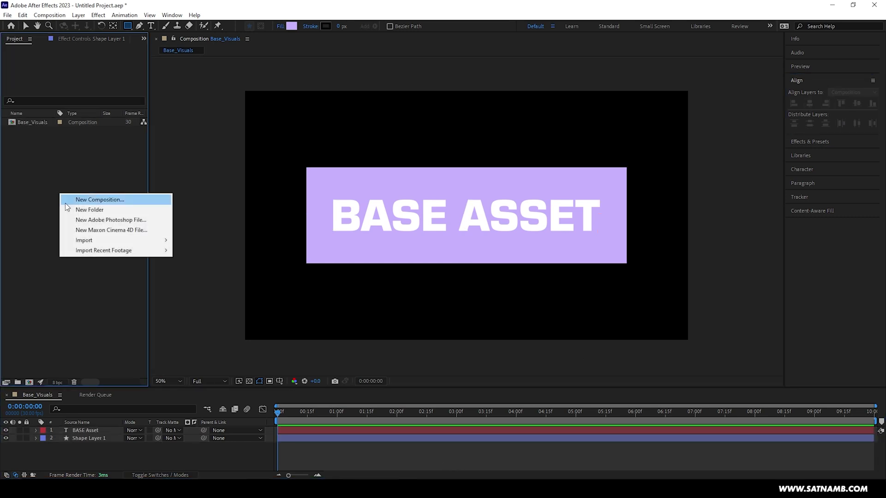
{"action": "left_click", "coordinate": [65, 201]}
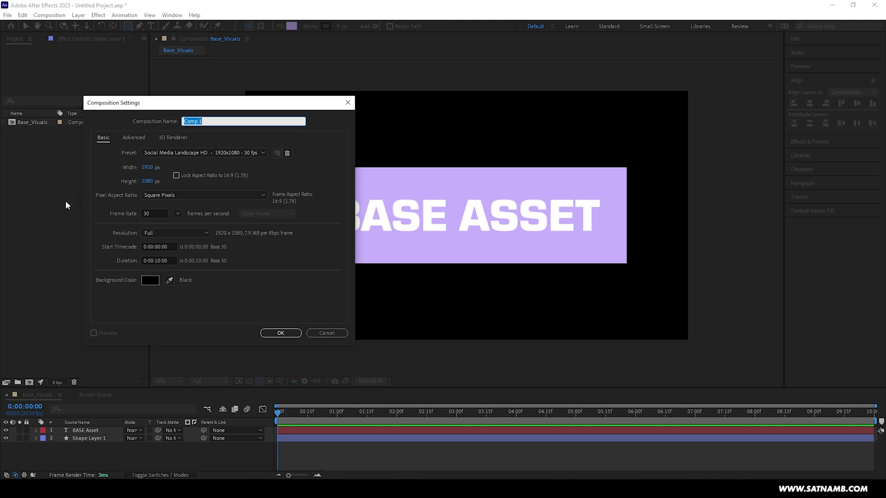
{"action": "type", "text": "Blocks"}
{"action": "left_click", "coordinate": [279, 332]}
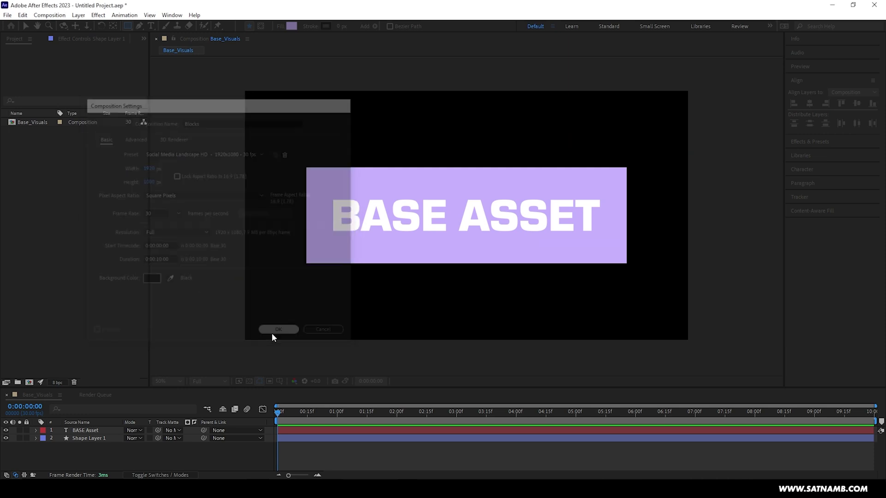
{"action": "left_click", "coordinate": [43, 193]}
{"action": "left_click", "coordinate": [34, 132]}
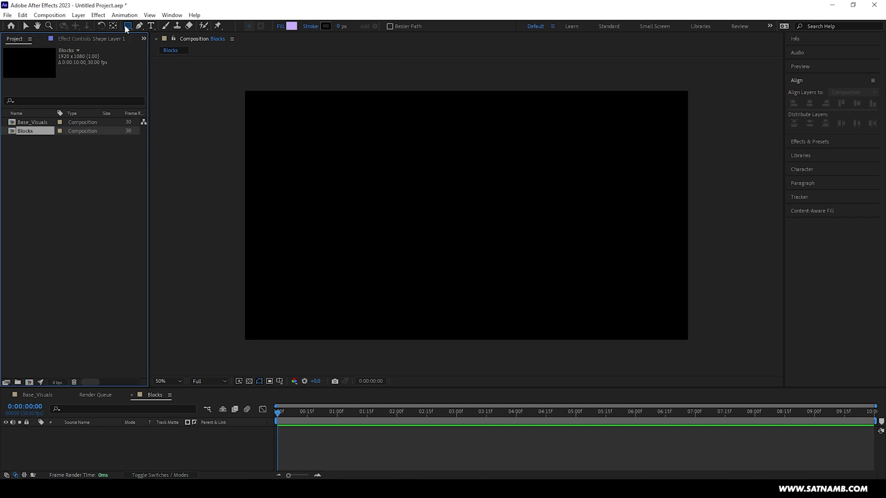
Step: Draw a rectangle larger than the composition frame and centre it
{"action": "key", "text": "comma"}
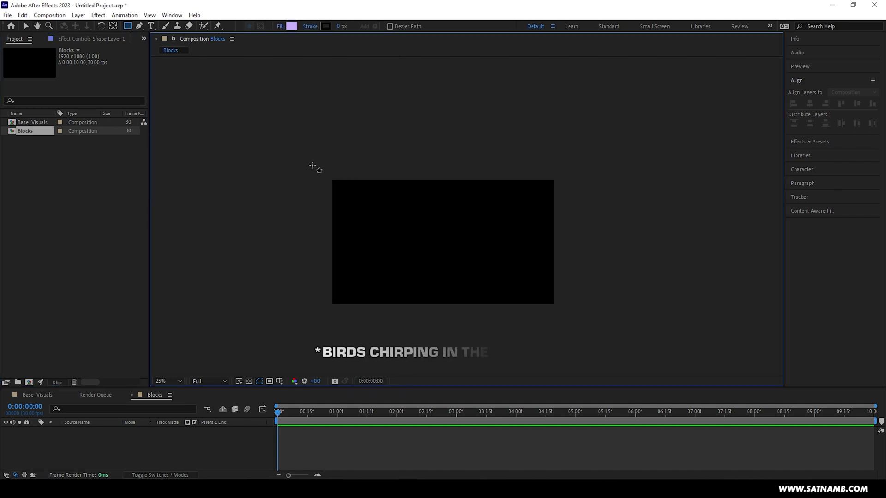
{"action": "mouse_move", "coordinate": [313, 165]}
{"action": "left_mouse_down"}
{"action": "mouse_move", "coordinate": [490, 291]}
{"action": "mouse_move", "coordinate": [575, 324]}
{"action": "left_mouse_up"}
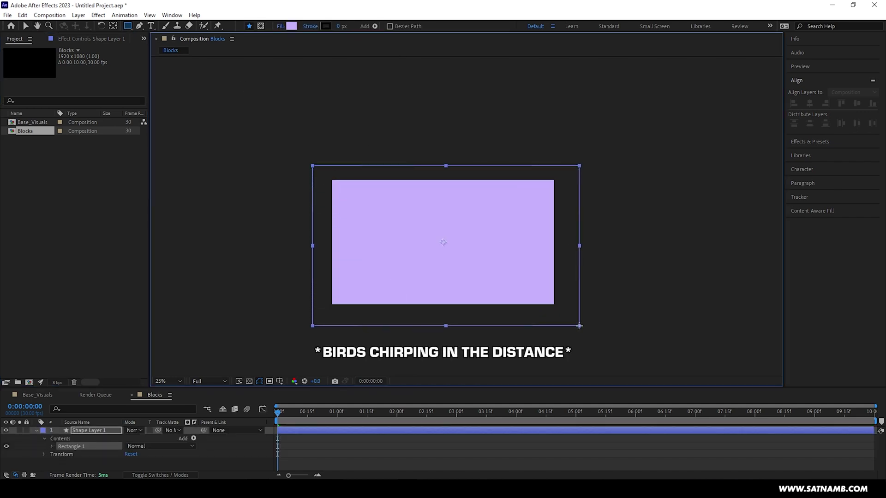
{"action": "left_click", "coordinate": [809, 103]}
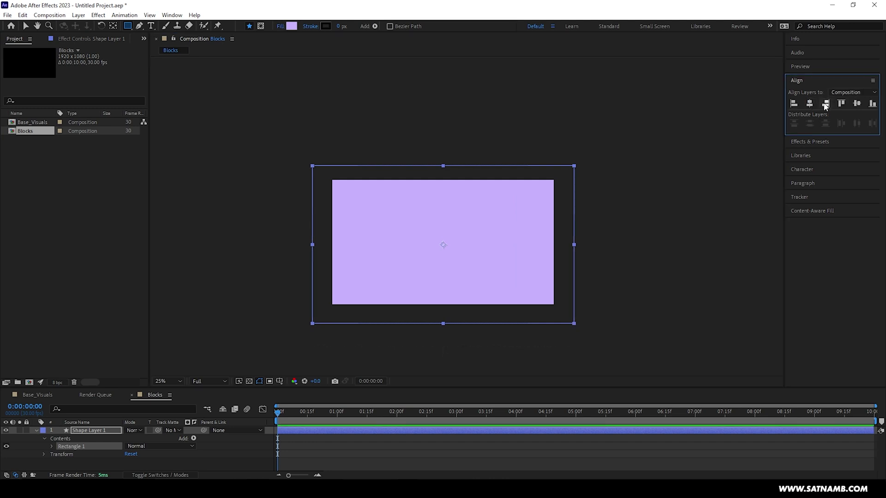
{"action": "left_click", "coordinate": [857, 103]}
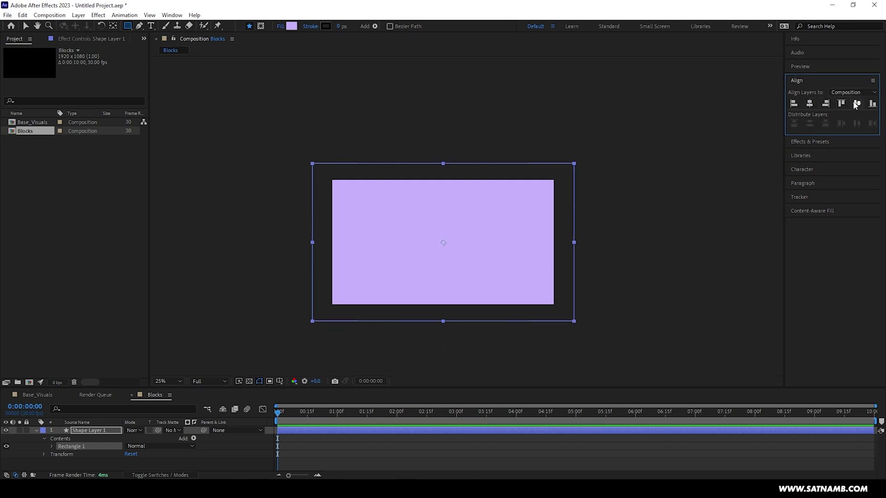
Step: Set the rectangle path size to 2200 × 1300
{"action": "left_click", "coordinate": [52, 445]}
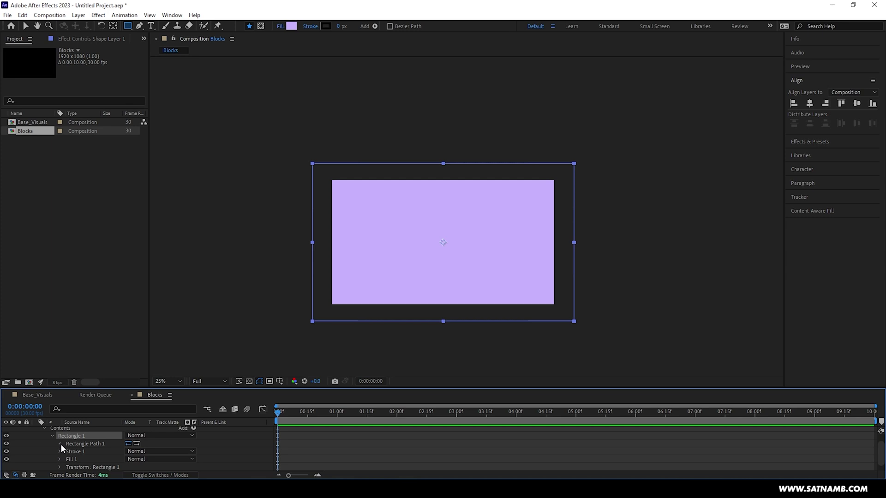
{"action": "left_click", "coordinate": [60, 444]}
{"action": "left_click", "coordinate": [140, 452]}
{"action": "type", "text": "2200"}
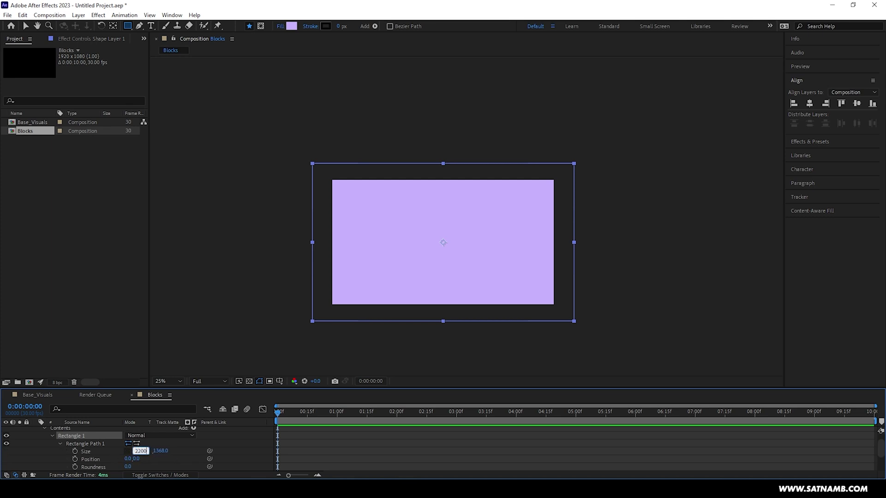
{"action": "key", "text": "Tab"}
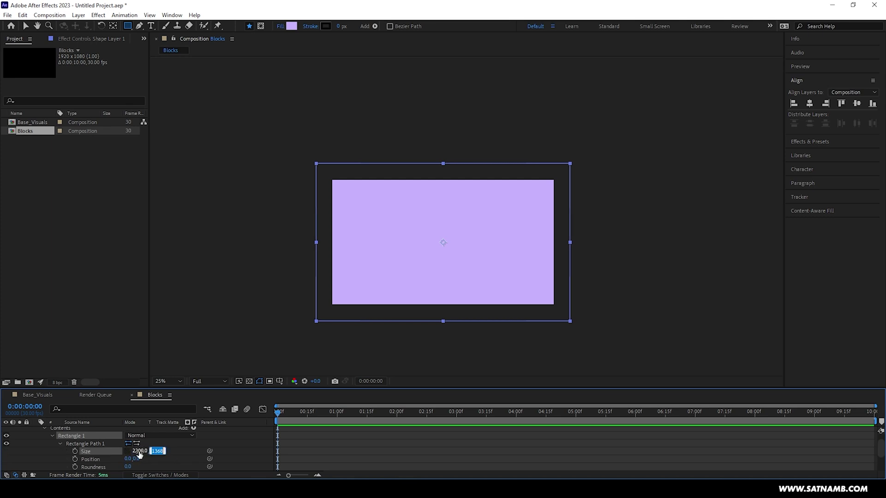
{"action": "type", "text": "1"}
{"action": "key", "text": "Return"}
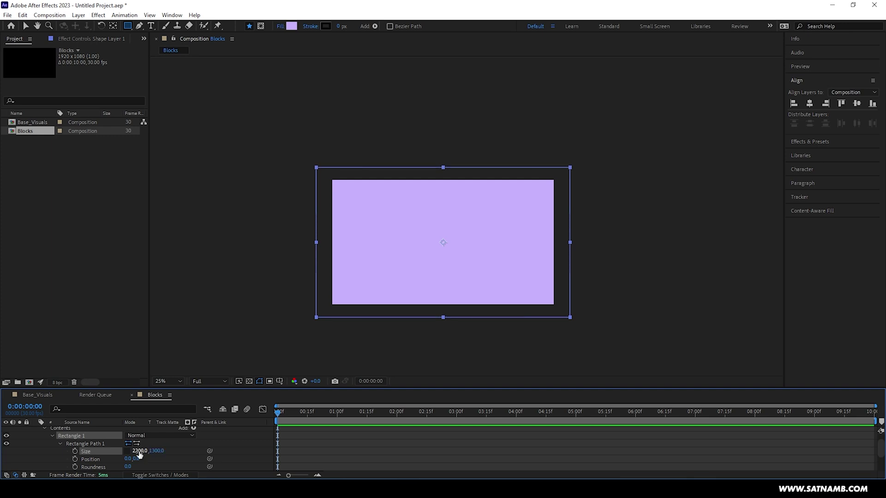
Step: Reselect the rectangle layer for alignment, then collapse its properties in the timeline
{"action": "left_click", "coordinate": [281, 470]}
{"action": "scroll", "coordinate": [331, 442], "scroll_direction": "up", "scroll_amount": 1}
{"action": "left_click", "coordinate": [346, 434]}
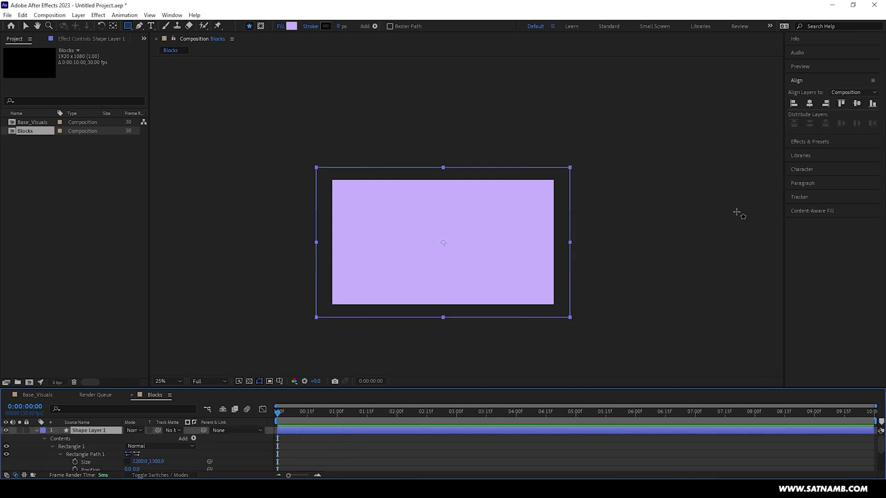
{"action": "left_click", "coordinate": [809, 104]}
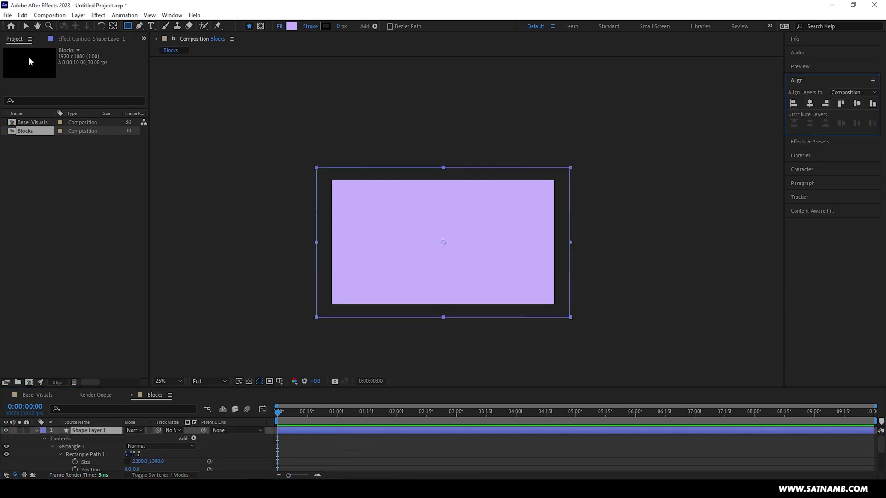
{"action": "left_click", "coordinate": [26, 26]}
{"action": "left_click", "coordinate": [213, 105]}
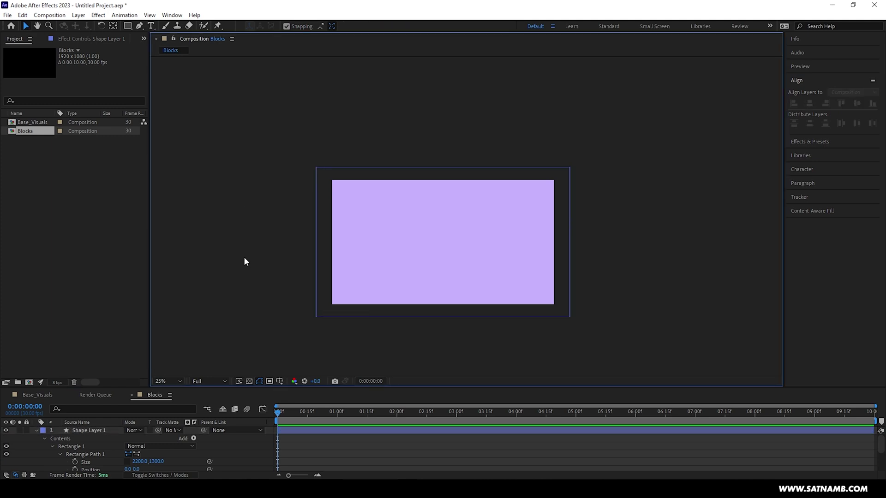
{"action": "left_click", "coordinate": [40, 434]}
{"action": "left_click", "coordinate": [37, 430]}
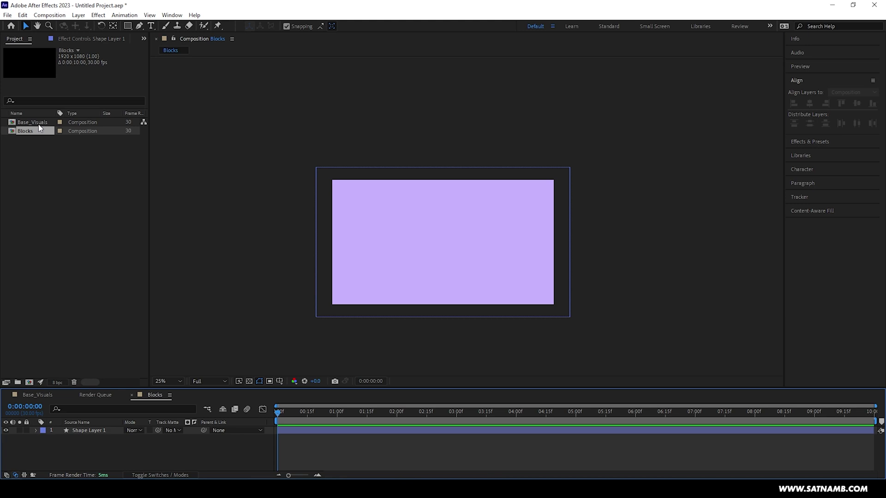
Step: Add Base_Visuals to the Blocks timeline and apply the Mosaic effect to the shape layer
{"action": "left_click_drag", "start_coordinate": [39, 123], "coordinate": [101, 442]}
{"action": "left_click", "coordinate": [98, 430]}
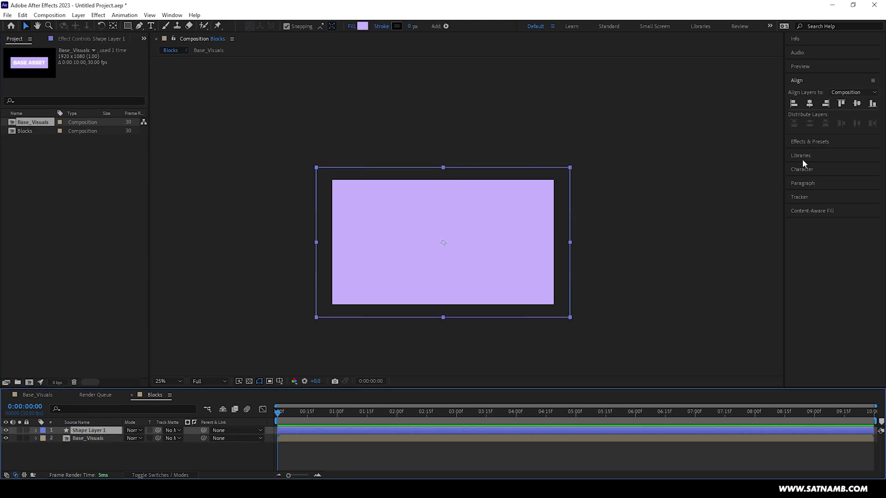
{"action": "left_click", "coordinate": [813, 71]}
{"action": "left_click", "coordinate": [805, 67]}
{"action": "left_click", "coordinate": [805, 94]}
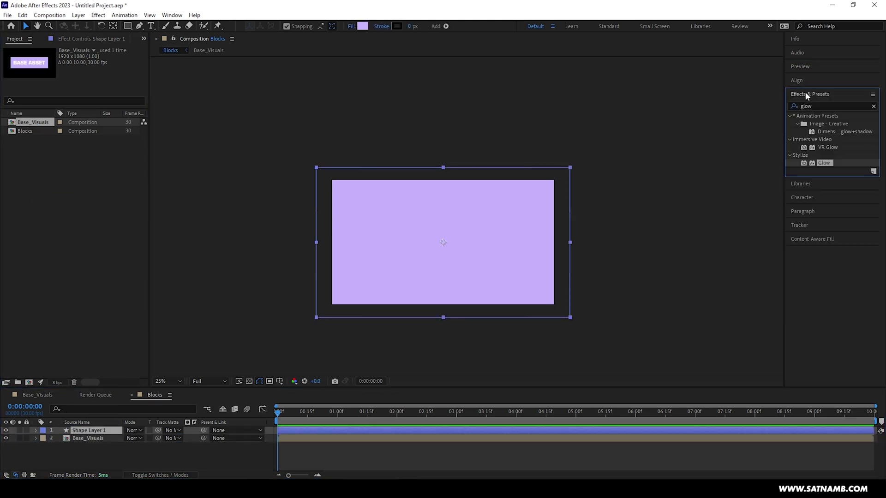
{"action": "left_click", "coordinate": [814, 106]}
{"action": "double_click", "coordinate": [814, 104]}
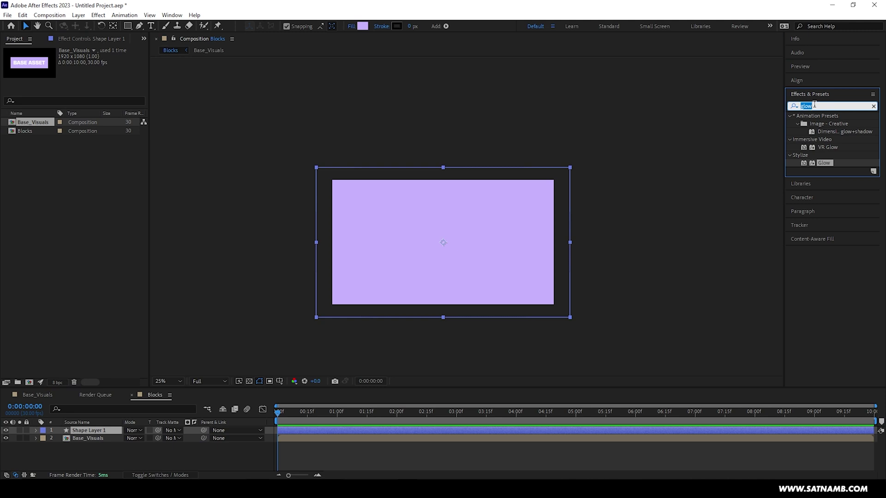
{"action": "type", "text": "mosai"}
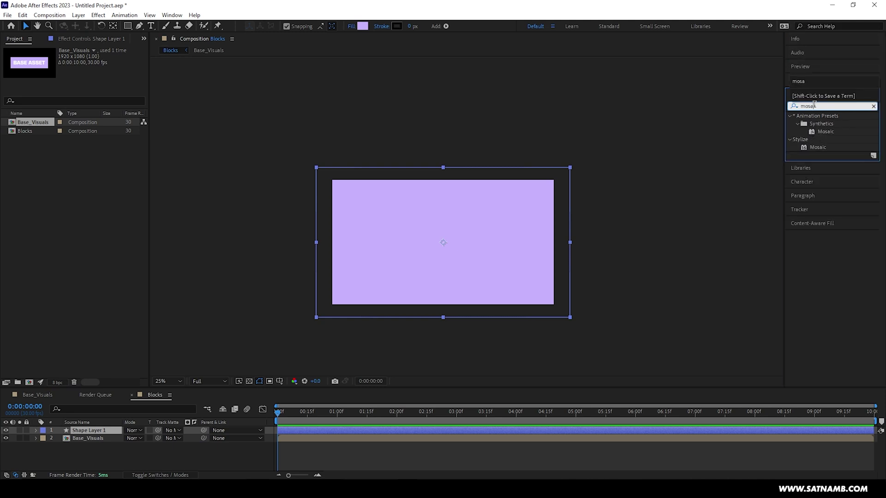
{"action": "left_click_drag", "start_coordinate": [817, 147], "coordinate": [386, 430]}
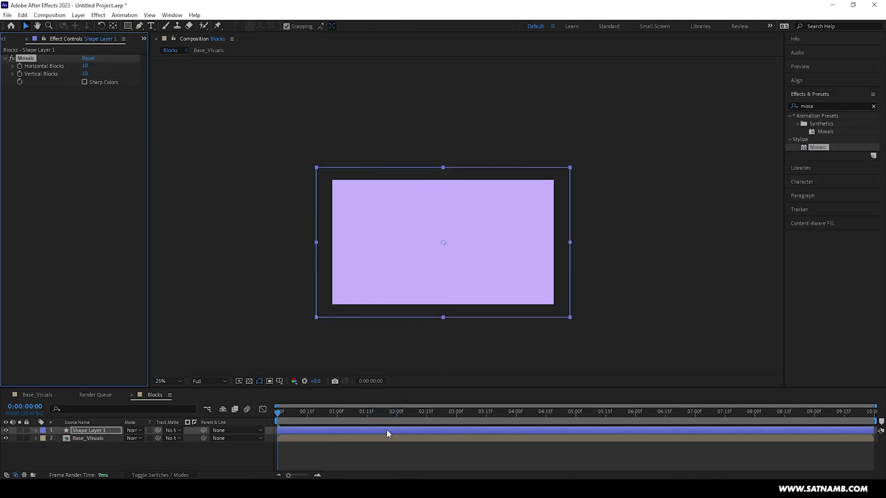
Step: Set Mosaic to 50 horizontal blocks and 20 vertical blocks
{"action": "left_click", "coordinate": [86, 65]}
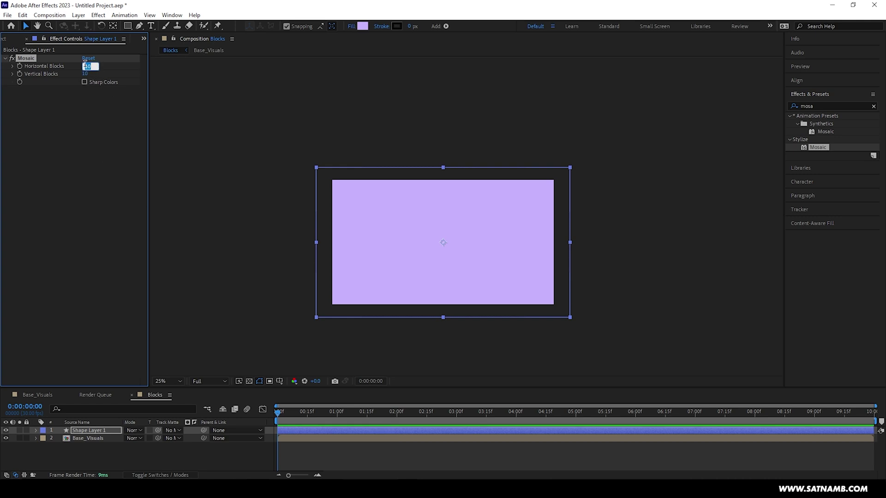
{"action": "type", "text": "50"}
{"action": "key", "text": "Tab"}
{"action": "type", "text": "2"}
{"action": "key", "text": "Return"}
{"action": "left_click", "coordinate": [70, 165]}
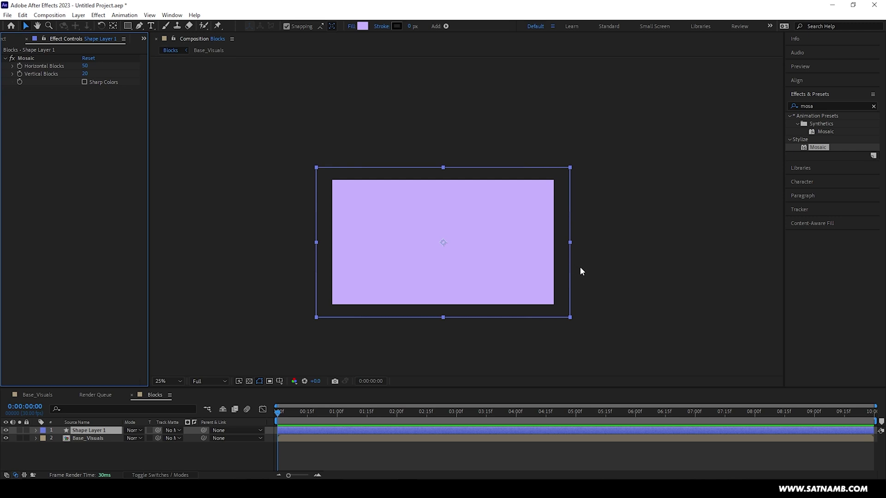
{"action": "left_click", "coordinate": [819, 106]}
{"action": "double_click", "coordinate": [819, 105]}
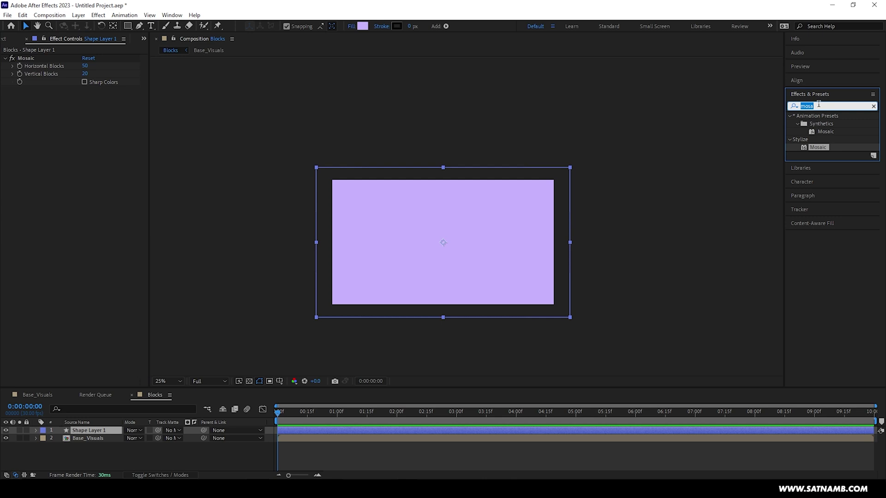
Step: Apply Roughen Edges to the lavender shape layer with Border 500 and Edge Sharpness 10
{"action": "type", "text": "rou"}
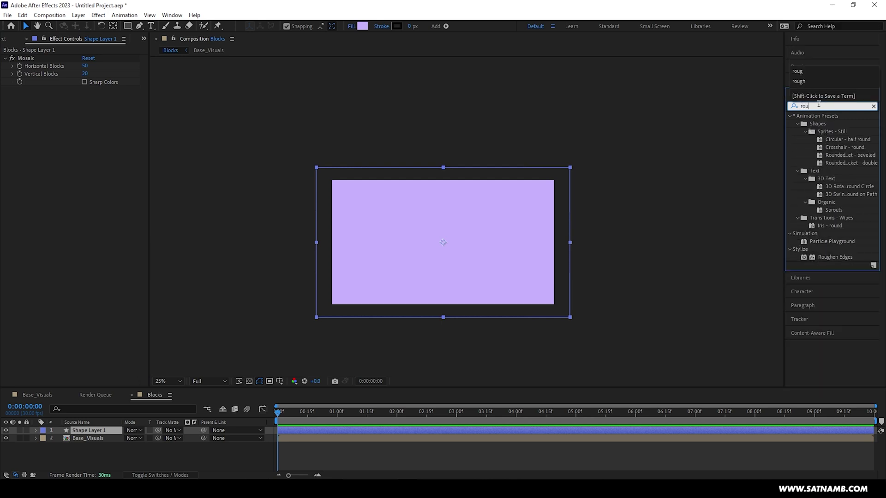
{"action": "type", "text": "g"}
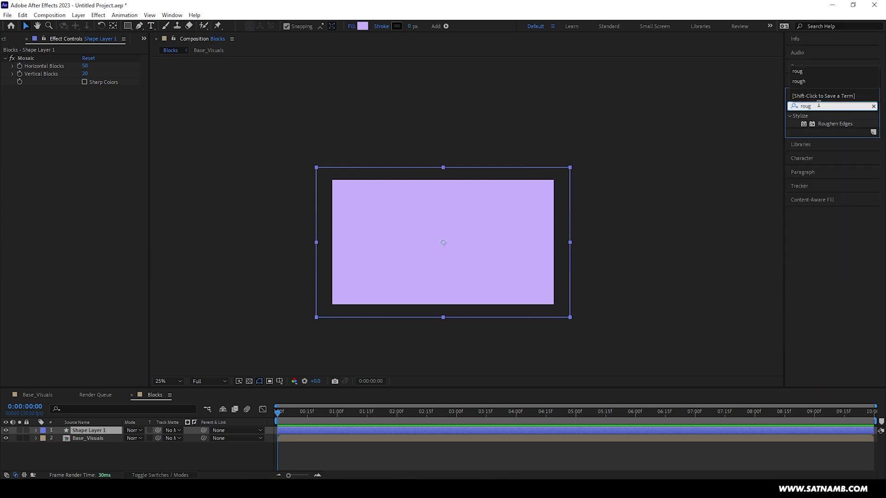
{"action": "left_click_drag", "start_coordinate": [833, 124], "coordinate": [71, 58]}
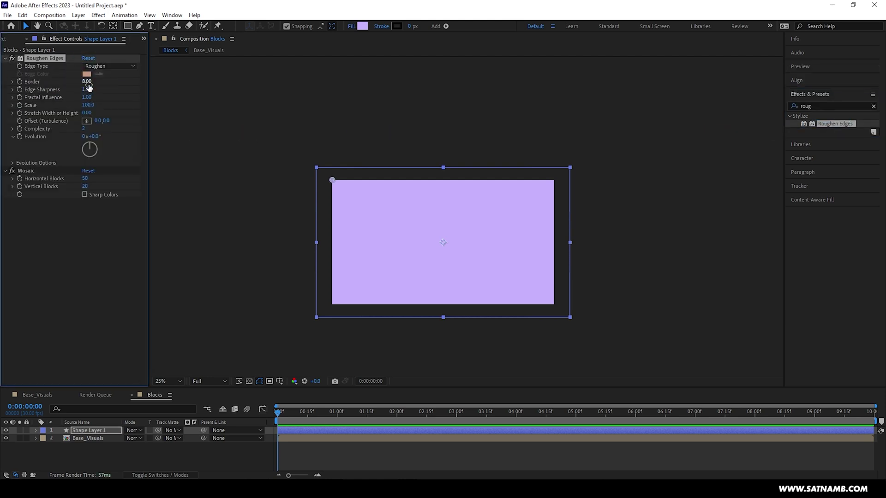
{"action": "left_click", "coordinate": [87, 81]}
{"action": "key", "text": "Tab"}
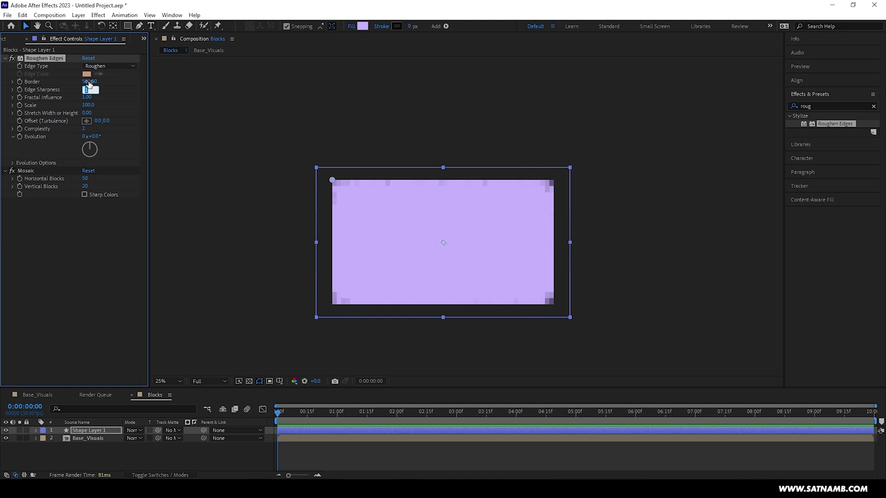
{"action": "type", "text": "10"}
{"action": "key", "text": "Return"}
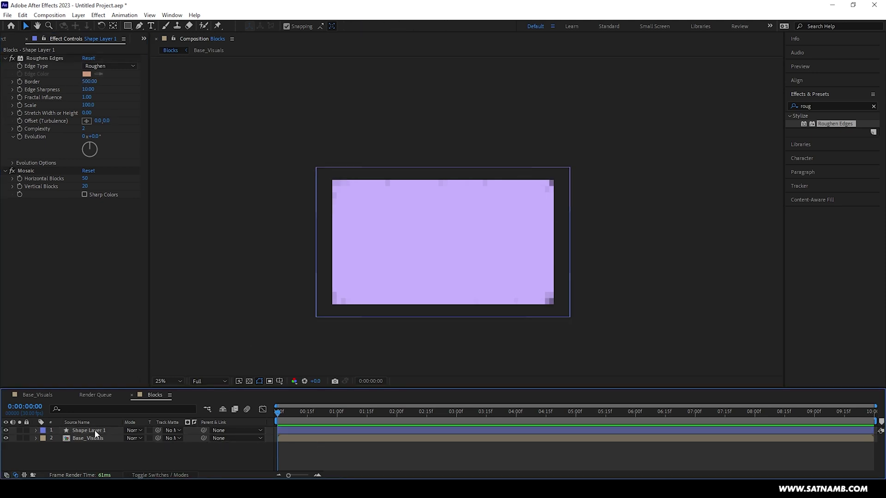
{"action": "left_click", "coordinate": [79, 432]}
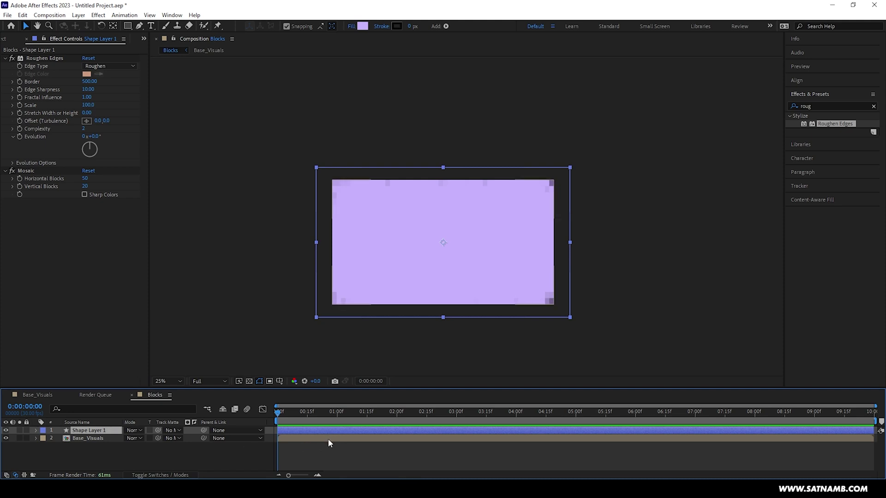
Step: Draw a thin vertical mask strip left of the frame and keyframe its path at 0 s
{"action": "left_click", "coordinate": [130, 26]}
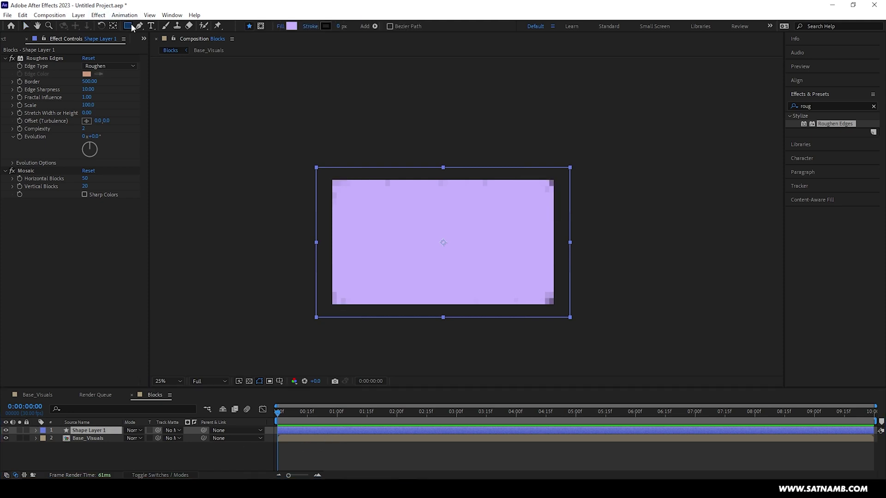
{"action": "left_click", "coordinate": [261, 27]}
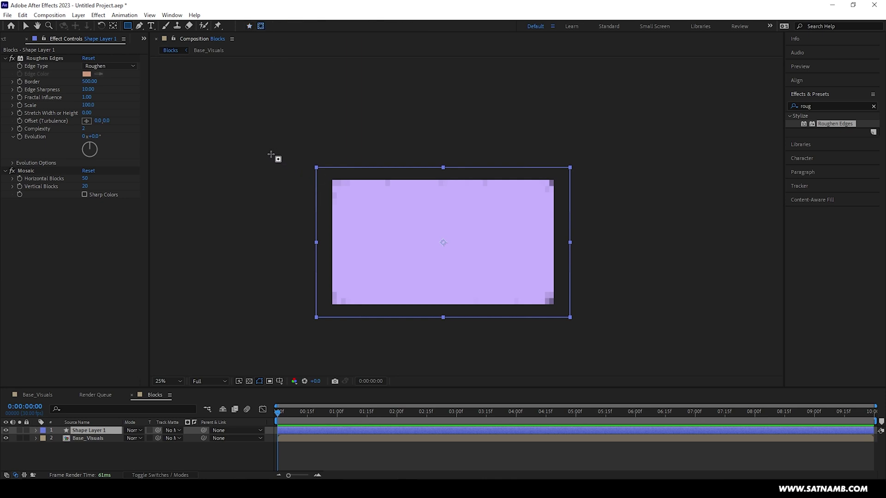
{"action": "left_click_drag", "start_coordinate": [271, 154], "coordinate": [291, 324]}
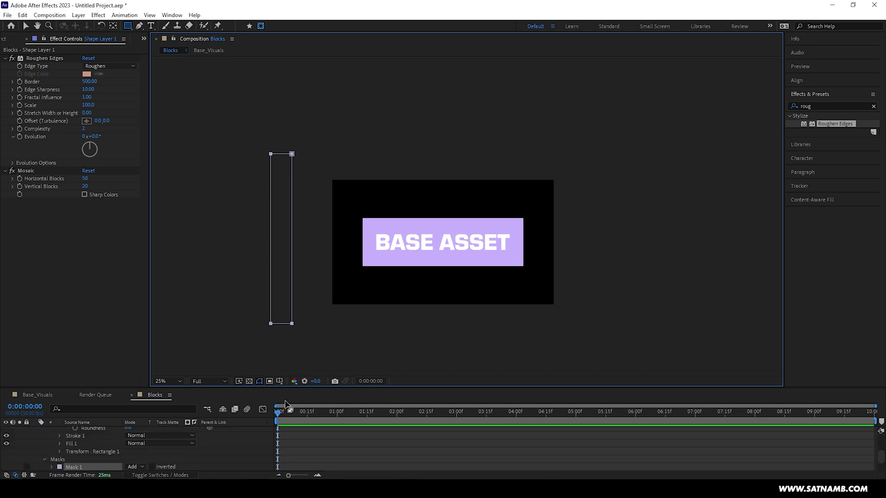
{"action": "scroll", "coordinate": [342, 446], "scroll_direction": "down", "scroll_amount": 2}
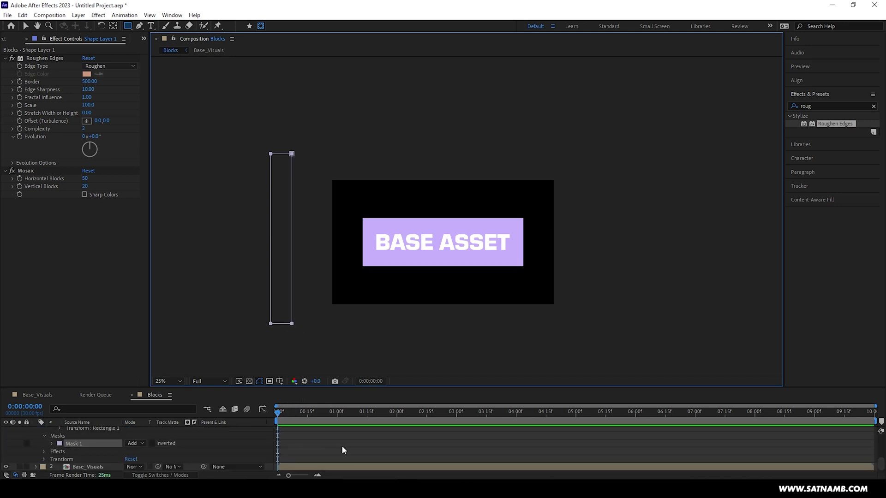
{"action": "left_click", "coordinate": [51, 444]}
{"action": "left_click", "coordinate": [66, 443]}
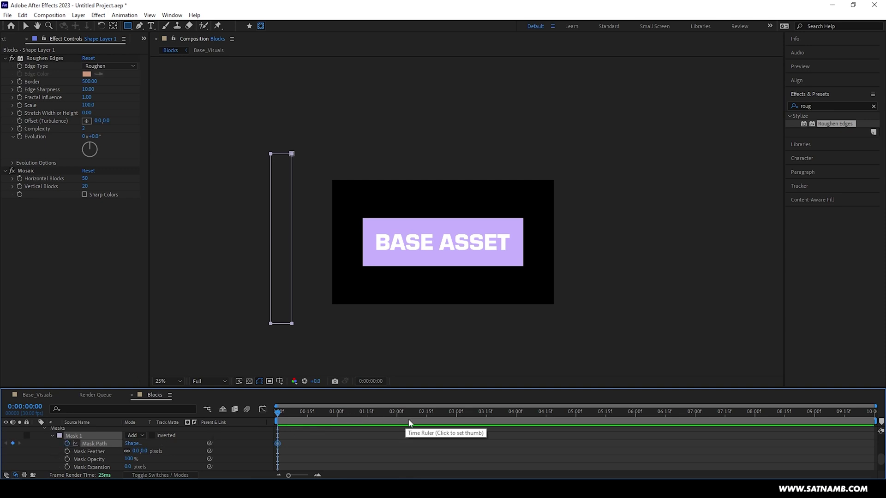
Step: At 3 s, stretch the mask's right-side points across to cover the whole frame
{"action": "left_click", "coordinate": [458, 414]}
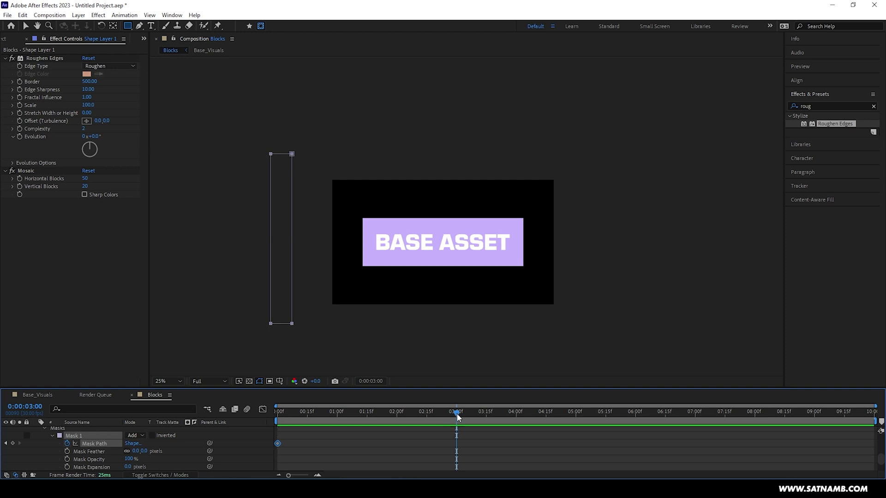
{"action": "left_click", "coordinate": [26, 27]}
{"action": "left_click_drag", "start_coordinate": [323, 137], "coordinate": [283, 363]}
{"action": "left_click_drag", "start_coordinate": [292, 323], "coordinate": [573, 324]}
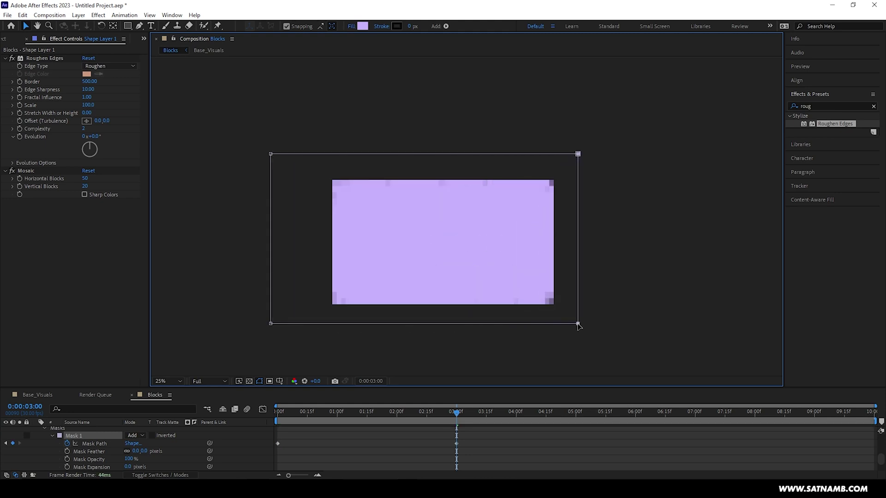
{"action": "left_click_drag", "start_coordinate": [579, 324], "coordinate": [580, 325]}
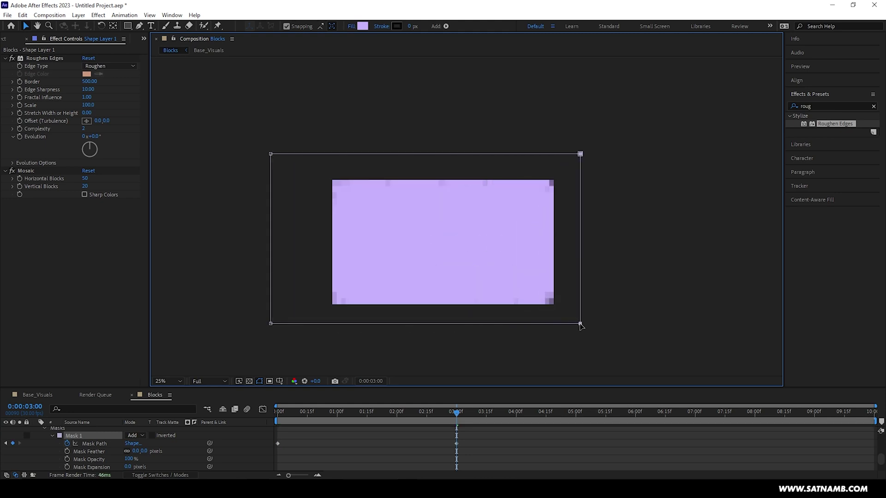
Step: Set the shape fill to white and preview the wipe from the first frame
{"action": "left_click", "coordinate": [362, 26]}
{"action": "left_click", "coordinate": [359, 268]}
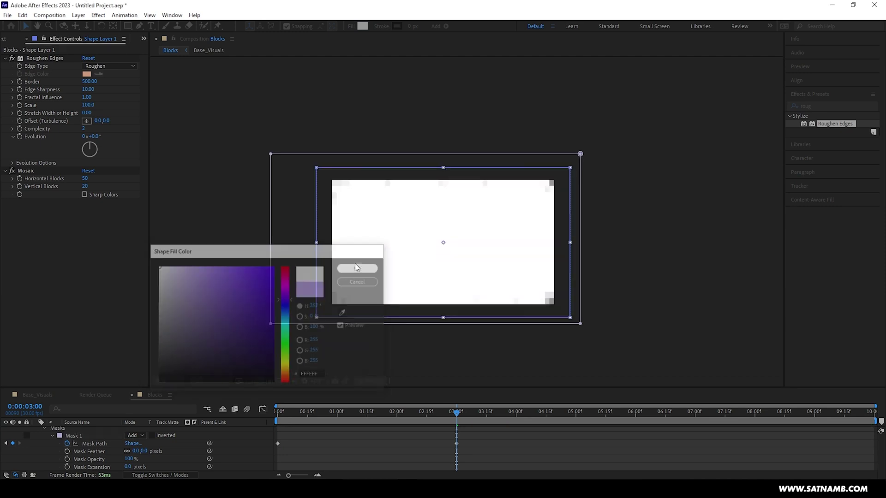
{"action": "left_click_drag", "start_coordinate": [328, 388], "coordinate": [328, 283]}
{"action": "left_click", "coordinate": [309, 349]}
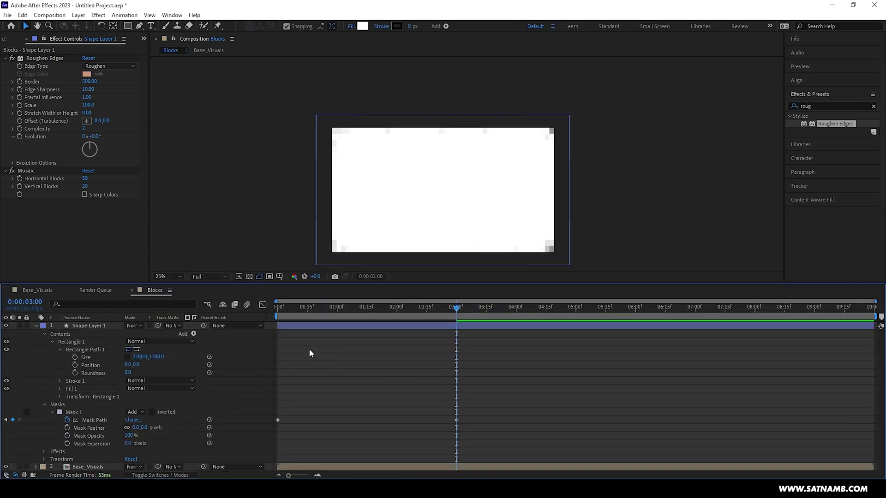
{"action": "left_click", "coordinate": [36, 325]}
{"action": "left_click_drag", "start_coordinate": [291, 314], "coordinate": [272, 312]}
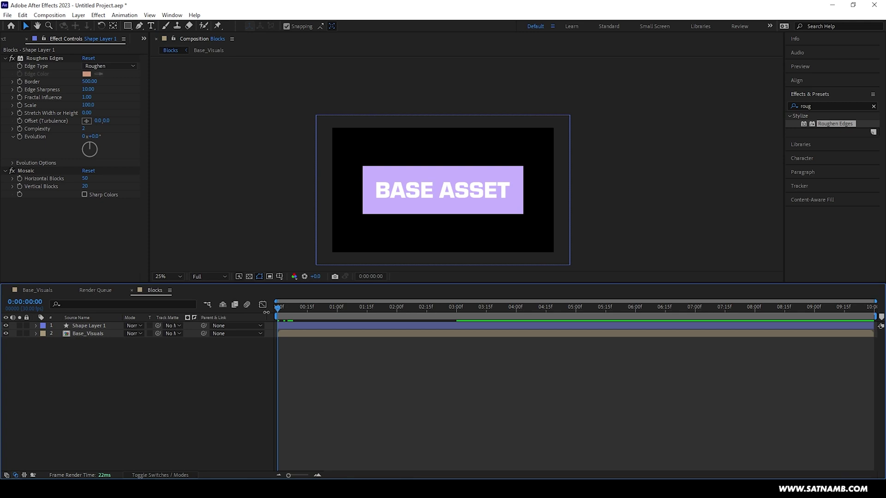
{"action": "key", "text": "space"}
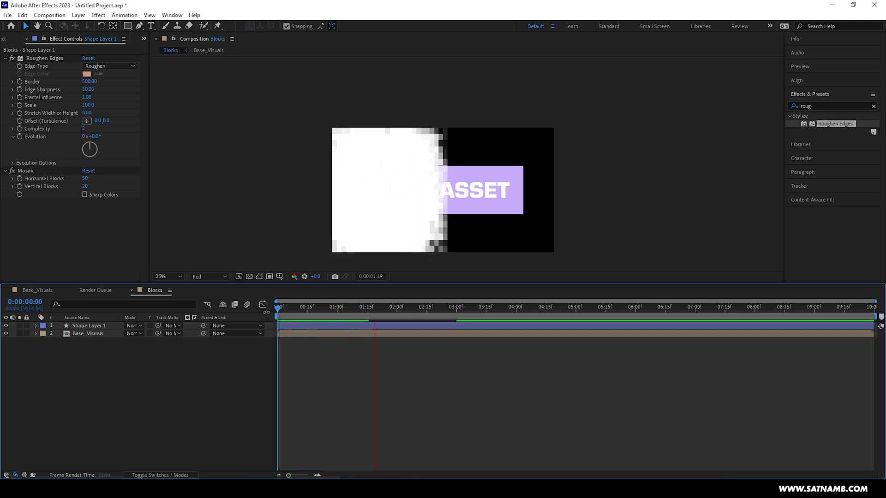
{"action": "key", "text": "space"}
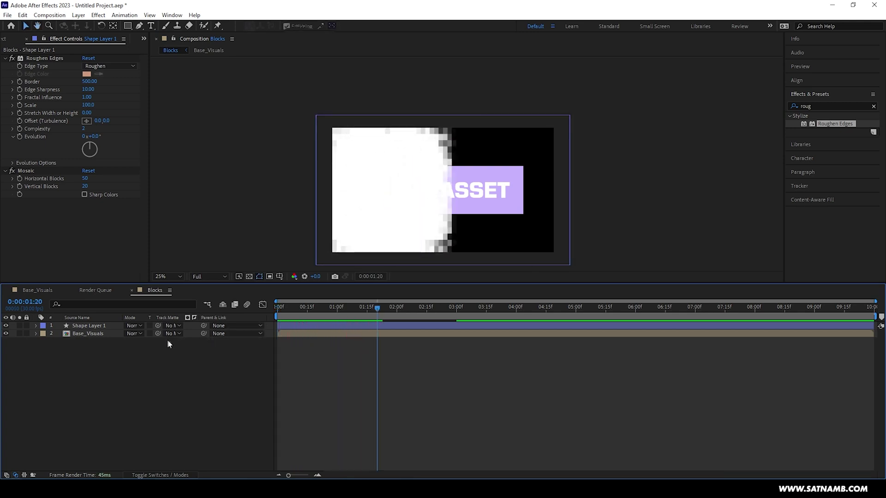
Step: Set Base_Visuals' track matte to the shape layer and preview the block wipe
{"action": "left_click_drag", "start_coordinate": [156, 333], "coordinate": [87, 326]}
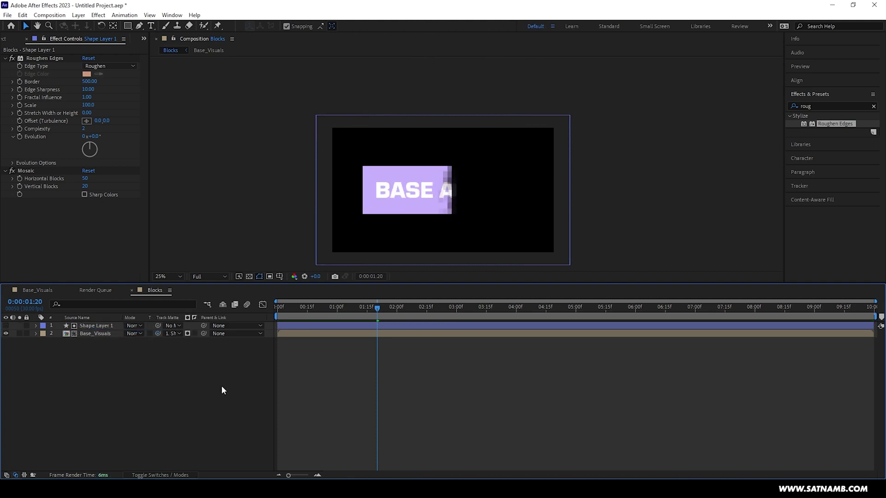
{"action": "left_click_drag", "start_coordinate": [311, 314], "coordinate": [262, 313]}
{"action": "key", "text": "space"}
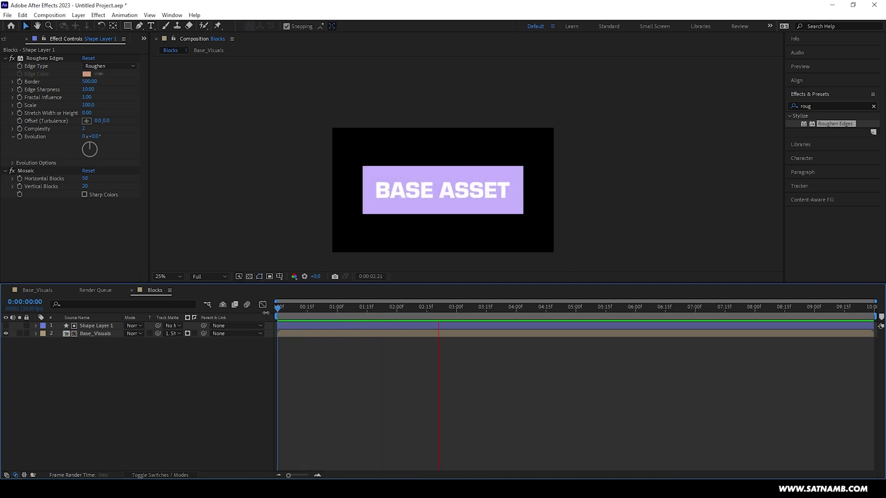
{"action": "key", "text": "space"}
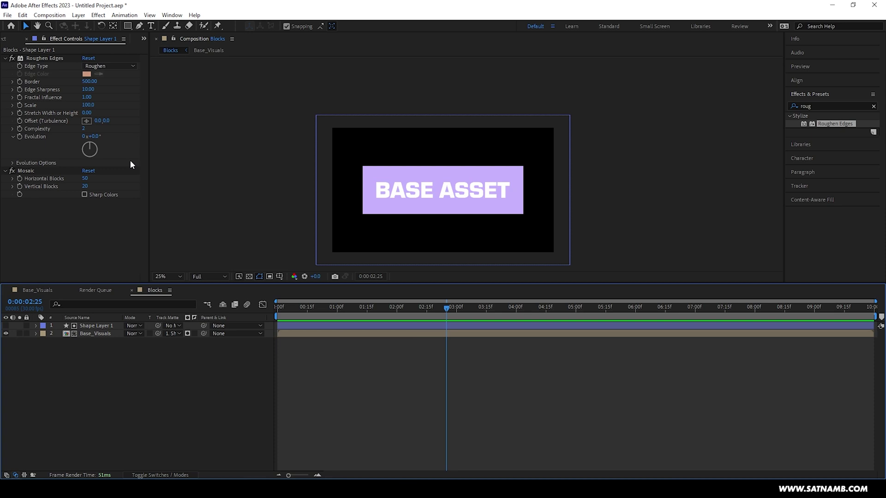
Step: Create a Wiper_effect composition and place the Blocks composition in it
{"action": "left_click", "coordinate": [3, 39]}
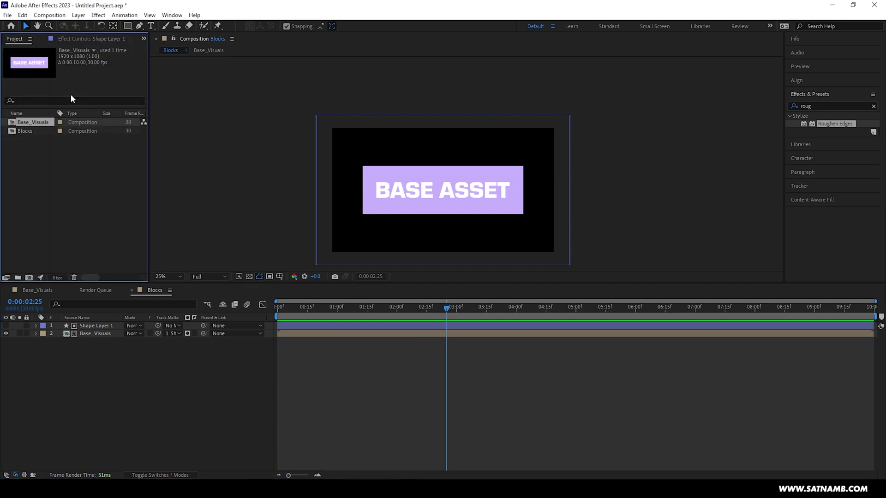
{"action": "left_click", "coordinate": [37, 166]}
{"action": "right_click", "coordinate": [38, 169]}
{"action": "left_click", "coordinate": [44, 172]}
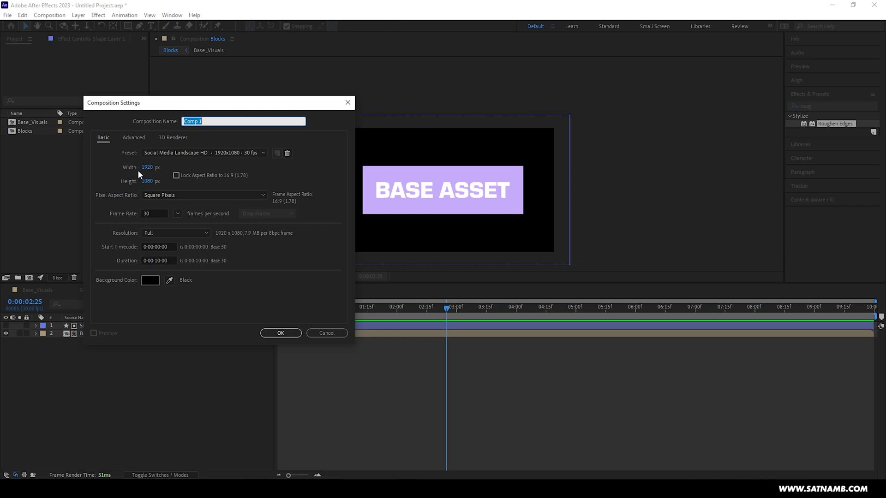
{"action": "type", "text": "Wiper_effect"}
{"action": "left_click", "coordinate": [280, 333]}
{"action": "left_click_drag", "start_coordinate": [40, 131], "coordinate": [98, 359]}
Step: Duplicate the Blocks layer, offset the top copy slightly, and use it as the lower layer's track matte
{"action": "key", "text": "ctrl+d"}
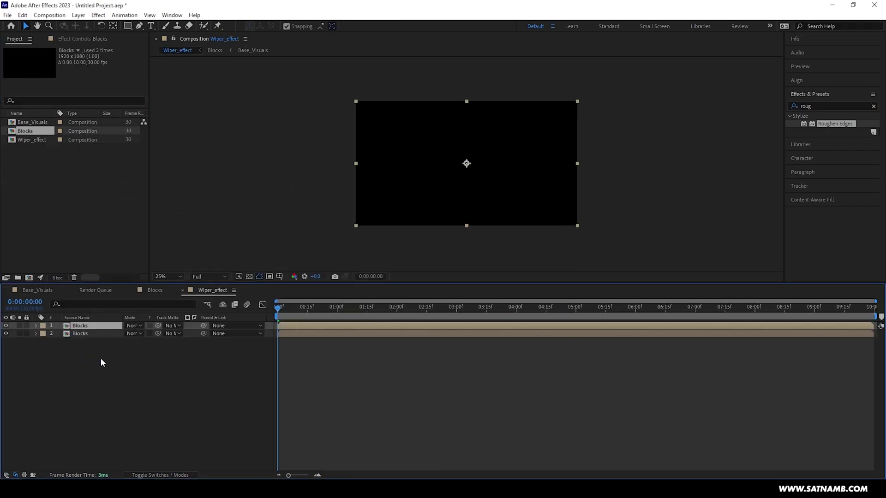
{"action": "left_click_drag", "start_coordinate": [280, 312], "coordinate": [378, 319]}
{"action": "left_click", "coordinate": [322, 365]}
{"action": "key", "text": "period"}
{"action": "left_click", "coordinate": [308, 334]}
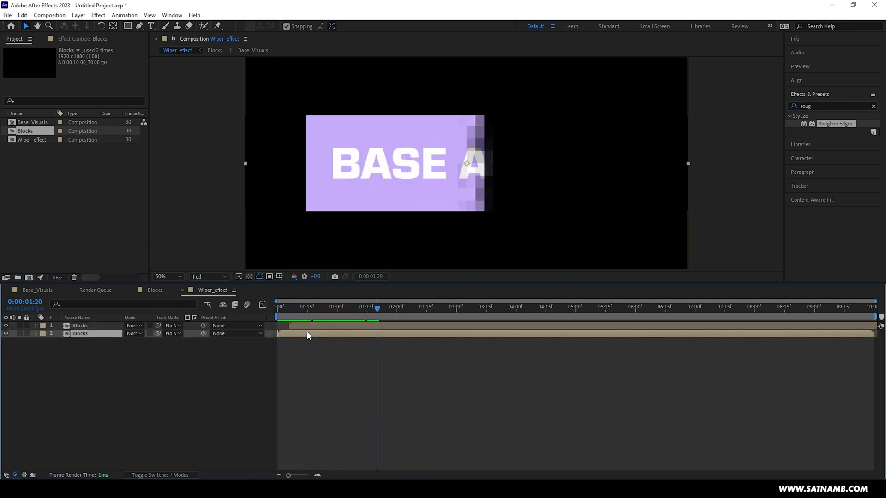
{"action": "left_click_drag", "start_coordinate": [158, 334], "coordinate": [123, 328]}
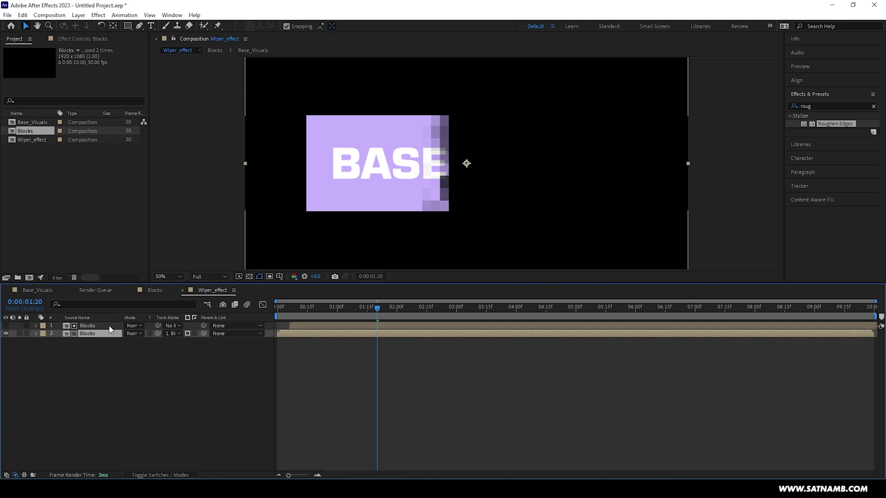
{"action": "left_click", "coordinate": [194, 333]}
{"action": "left_click_drag", "start_coordinate": [320, 308], "coordinate": [444, 317]}
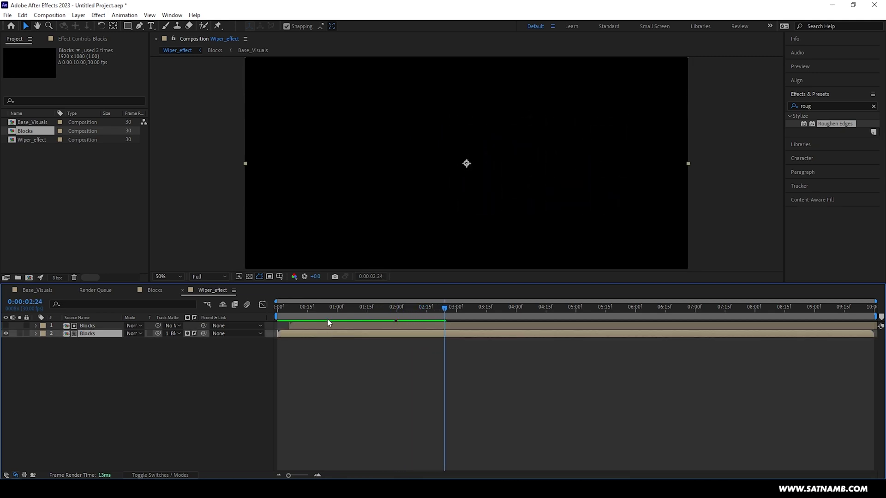
{"action": "left_click_drag", "start_coordinate": [311, 309], "coordinate": [347, 313]}
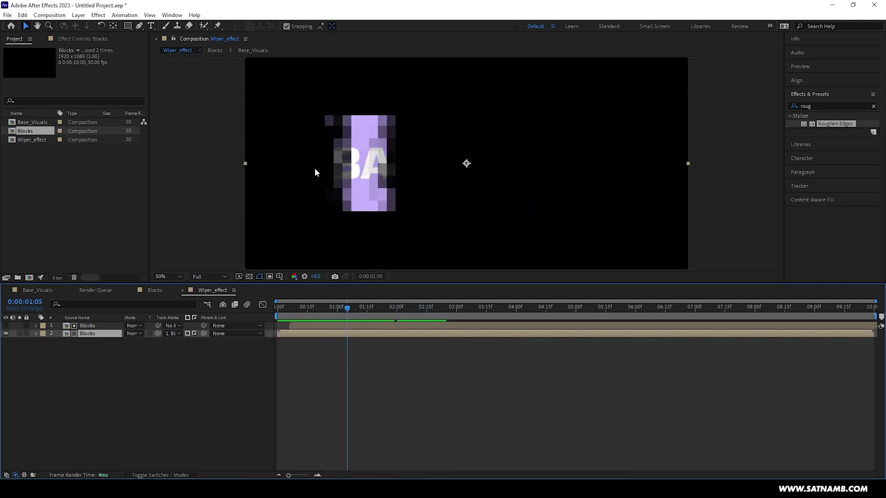
Step: Apply Minimax to the lower Blocks layer set to Minimum, radius 1, Alpha and Color
{"action": "left_click", "coordinate": [821, 104]}
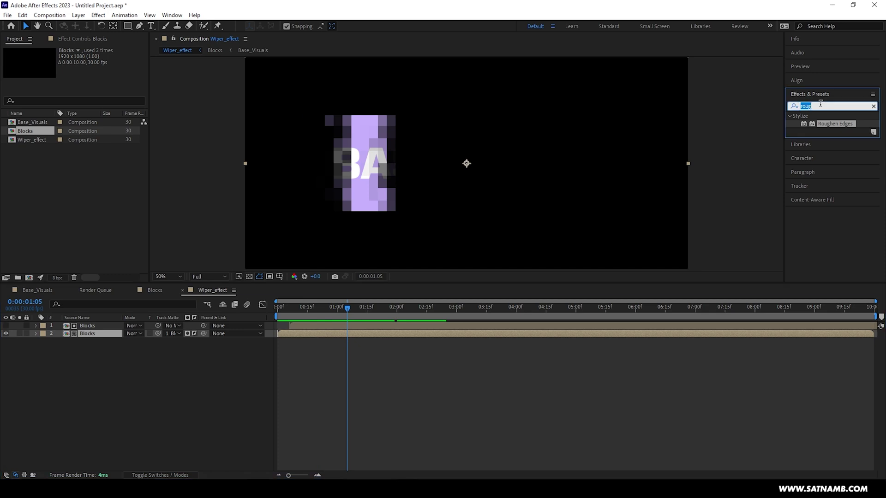
{"action": "type", "text": "mini"}
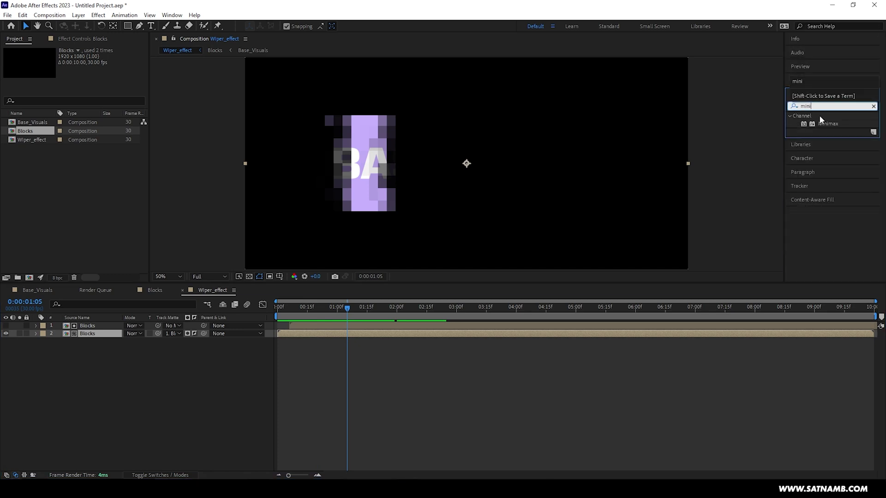
{"action": "left_click_drag", "start_coordinate": [826, 123], "coordinate": [471, 334]}
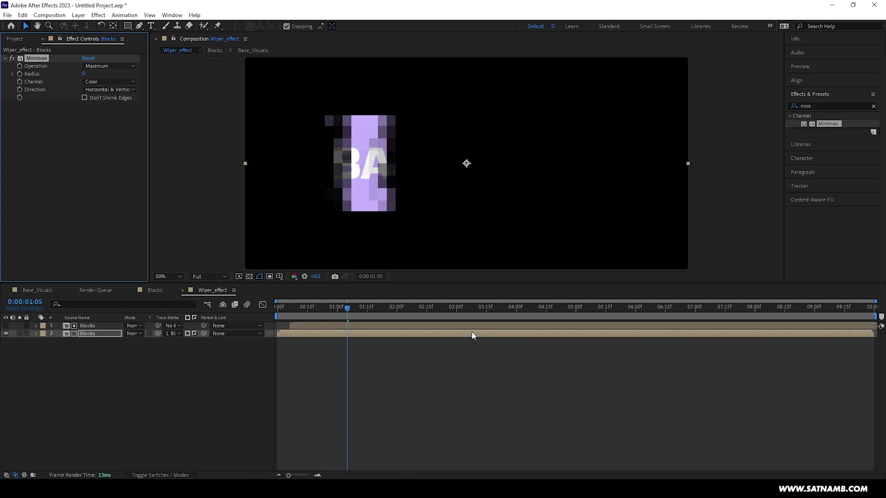
{"action": "left_click", "coordinate": [85, 73]}
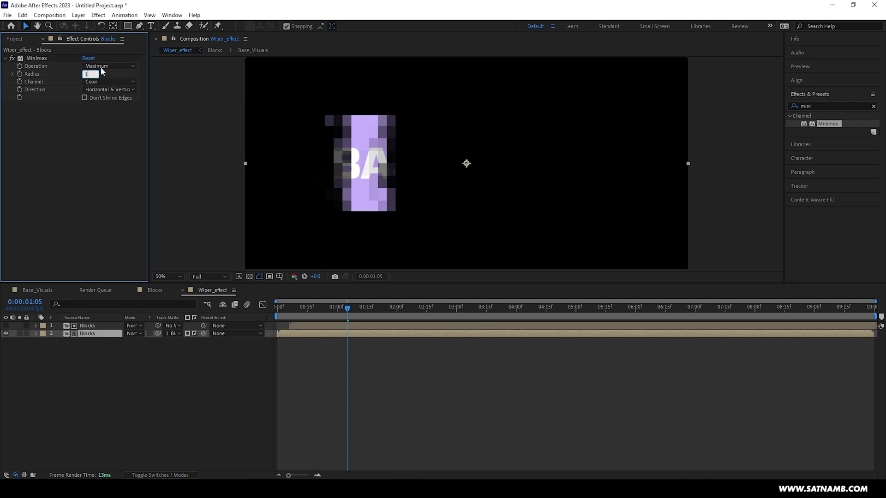
{"action": "left_click", "coordinate": [102, 70]}
{"action": "left_click", "coordinate": [108, 76]}
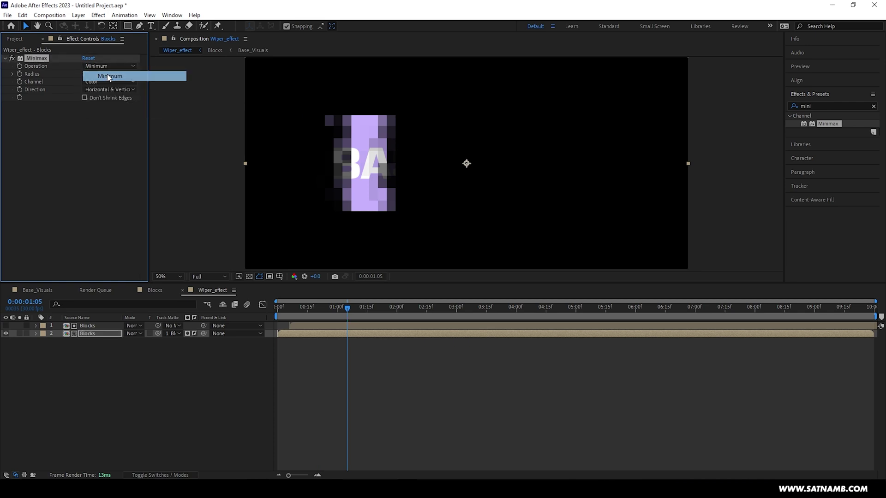
{"action": "left_click", "coordinate": [109, 82]}
{"action": "left_click", "coordinate": [106, 102]}
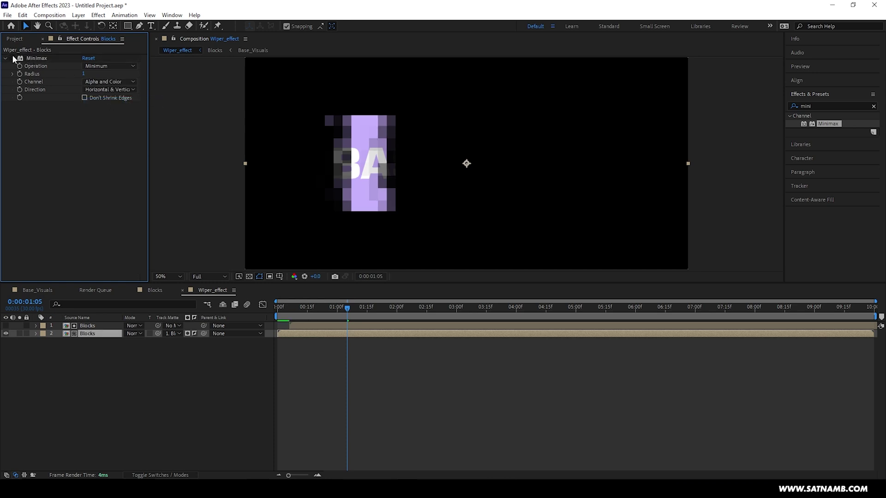
Step: Toggle Minimax off and on to compare the blocks with and without it
{"action": "scroll", "coordinate": [379, 130], "scroll_direction": "up", "scroll_amount": 2}
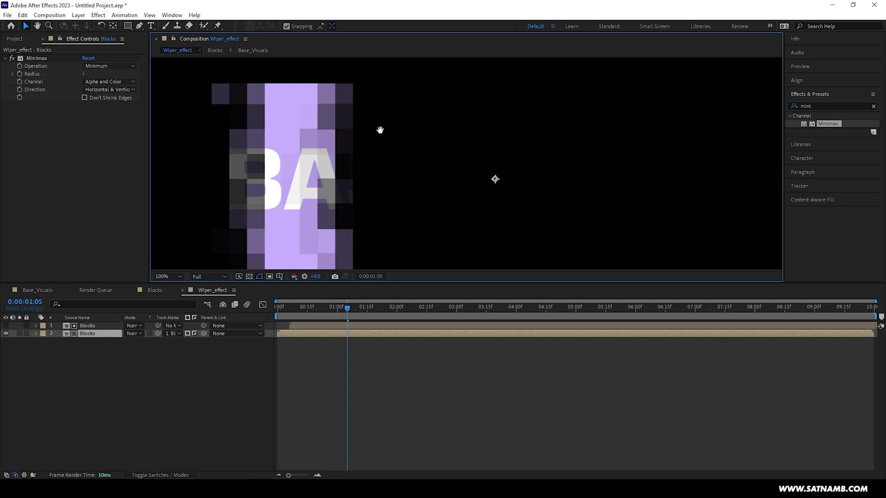
{"action": "scroll", "coordinate": [452, 154], "scroll_direction": "up", "scroll_amount": 4}
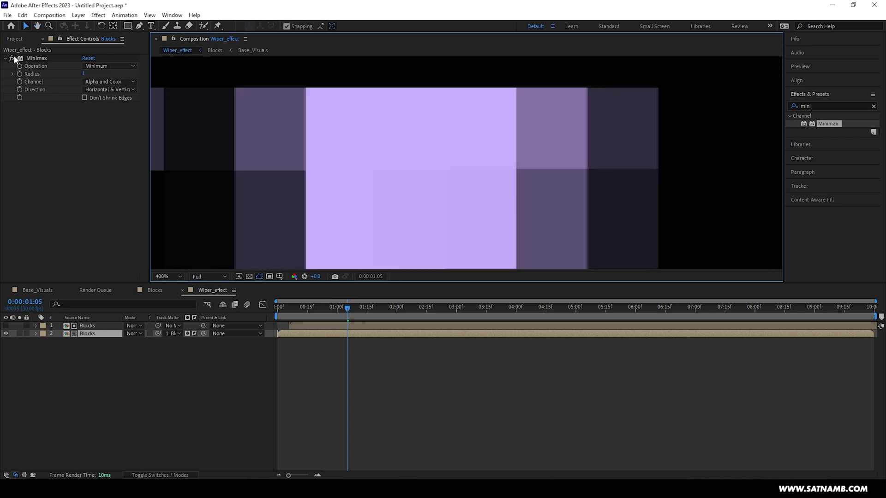
{"action": "left_click", "coordinate": [15, 57]}
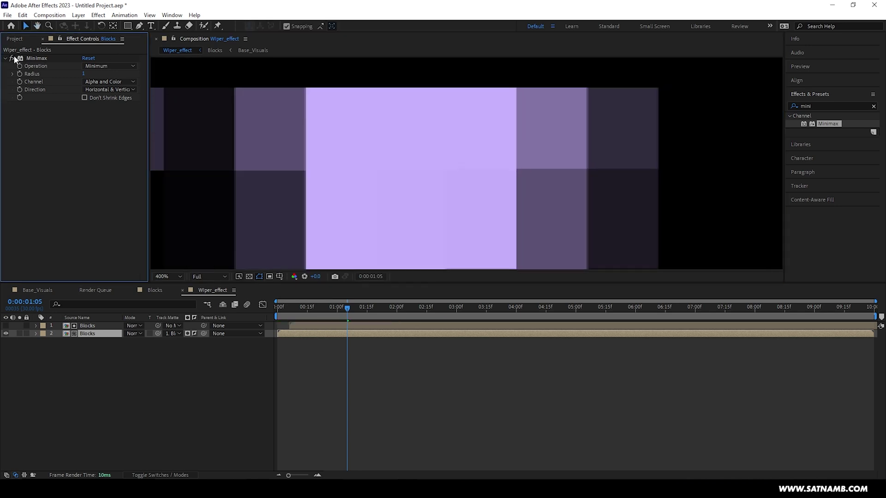
{"action": "scroll", "coordinate": [425, 129], "scroll_direction": "down", "scroll_amount": 6}
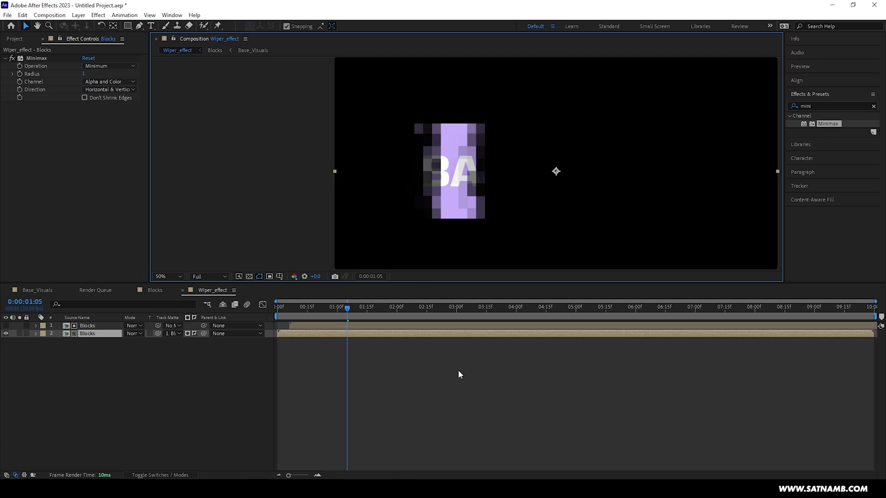
{"action": "left_click", "coordinate": [458, 371]}
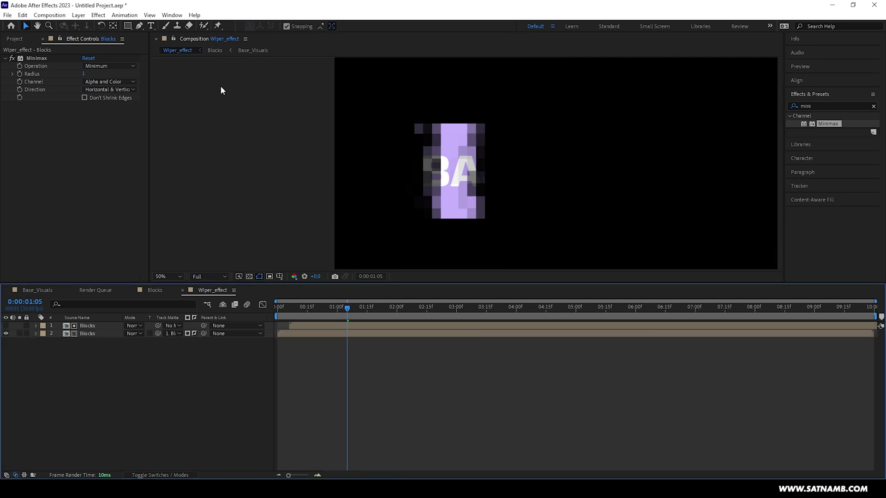
Step: Create a new composition named Main_wipe
{"action": "left_click", "coordinate": [19, 39]}
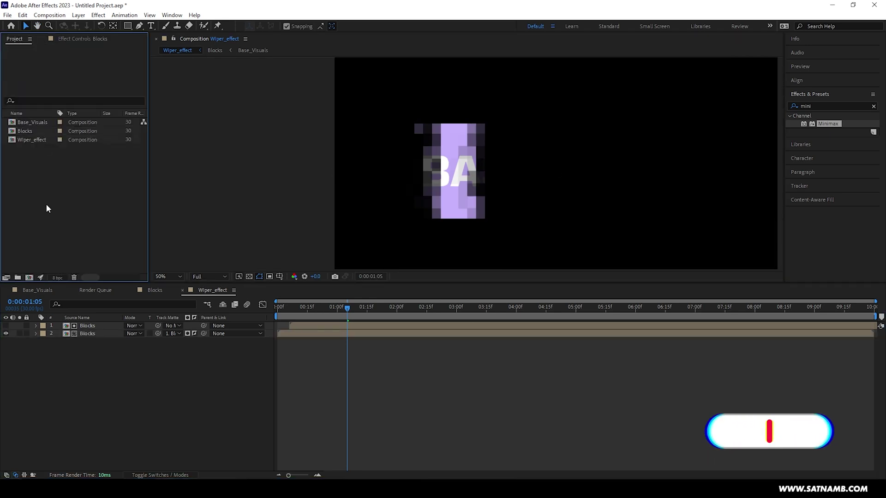
{"action": "right_click", "coordinate": [37, 171]}
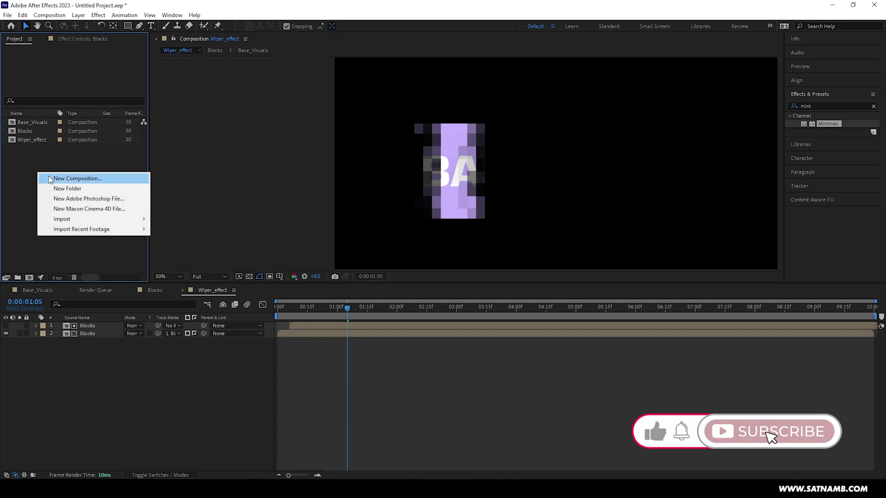
{"action": "left_click", "coordinate": [48, 176]}
{"action": "right_click", "coordinate": [31, 171]}
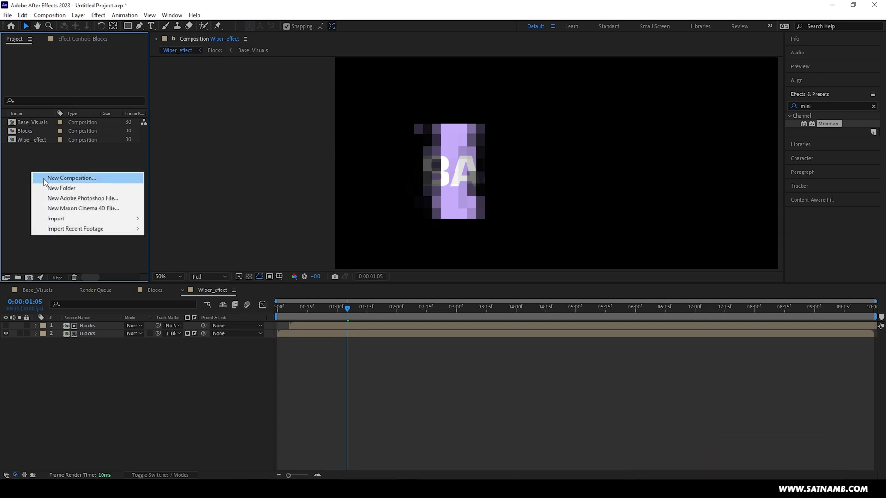
{"action": "left_click", "coordinate": [49, 176]}
{"action": "type", "text": "Main"}
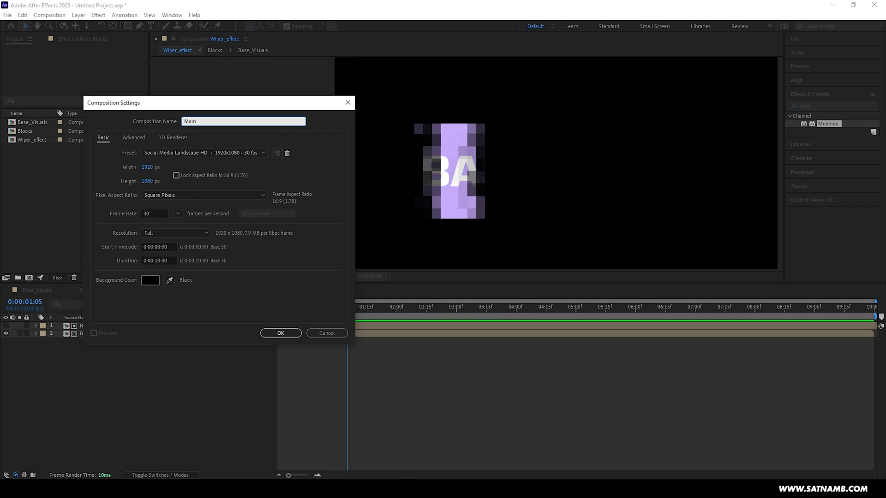
{"action": "type", "text": "_wipe"}
{"action": "key", "text": "Return"}
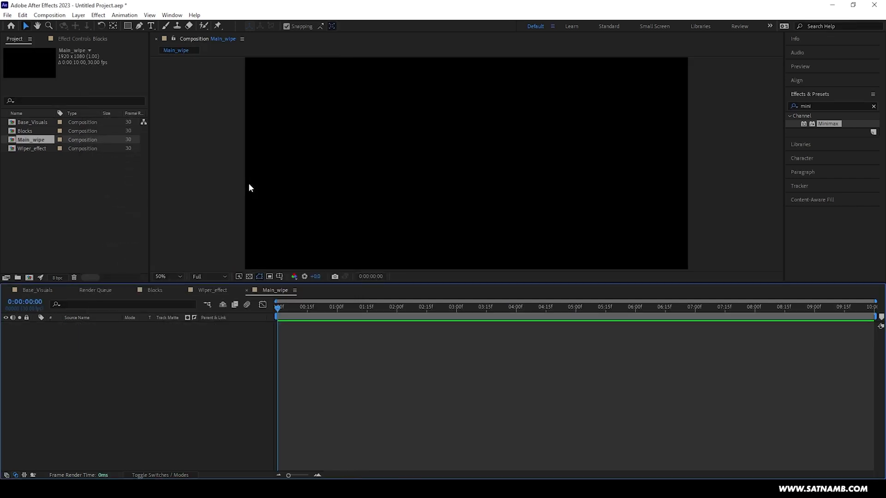
Step: Add Base_Visuals to Main_wipe and check Shape Layer 1 in the Blocks comp
{"action": "left_click_drag", "start_coordinate": [33, 122], "coordinate": [107, 349]}
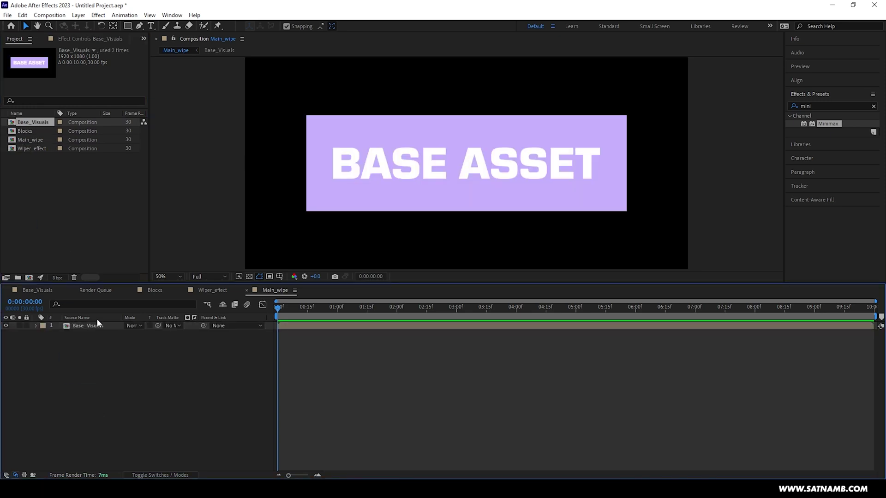
{"action": "double_click", "coordinate": [25, 131]}
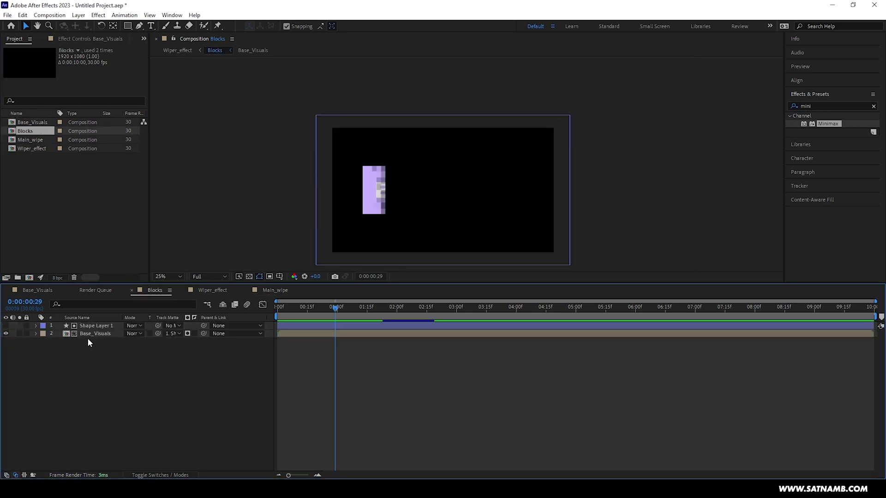
{"action": "left_click", "coordinate": [96, 327]}
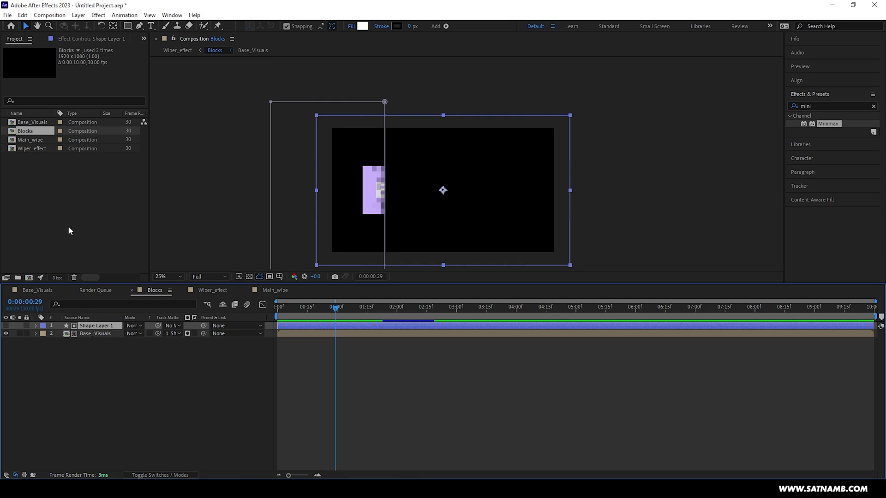
{"action": "double_click", "coordinate": [30, 140]}
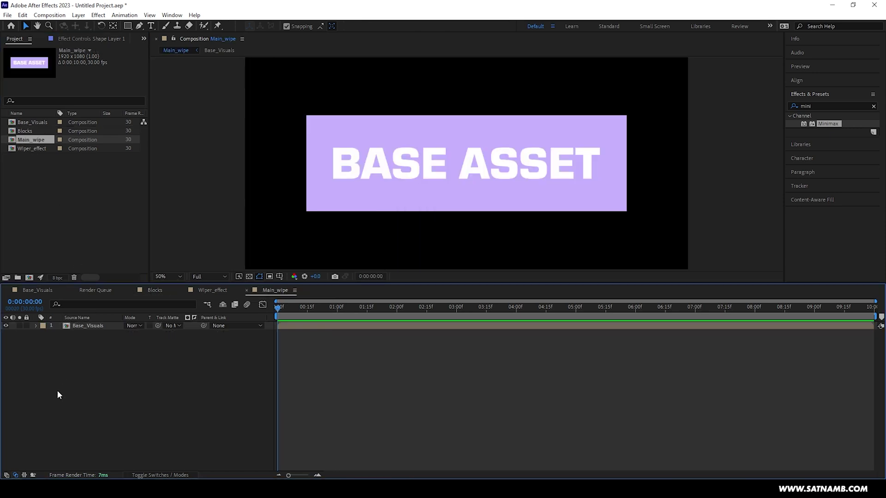
Step: Make Shape Layer 1 Base_Visuals' track matte and add Wiper_effect to Main_wipe
{"action": "left_click", "coordinate": [81, 380]}
{"action": "left_click", "coordinate": [82, 326]}
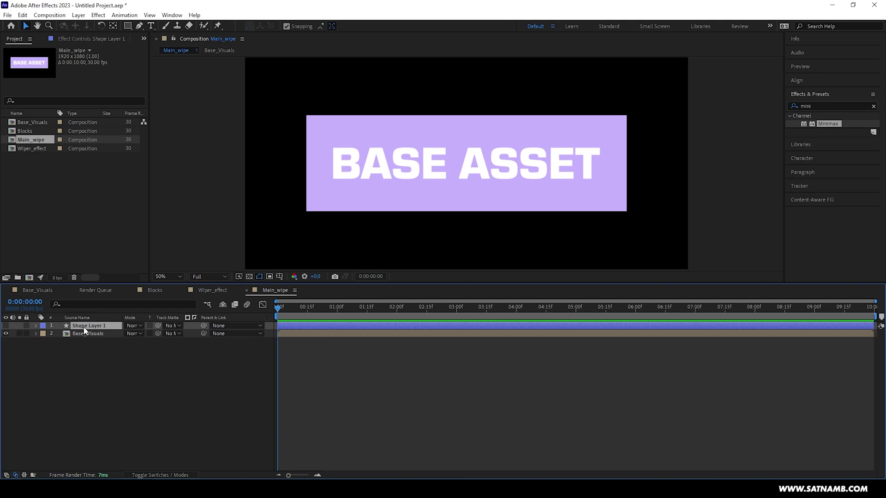
{"action": "key", "text": "comma"}
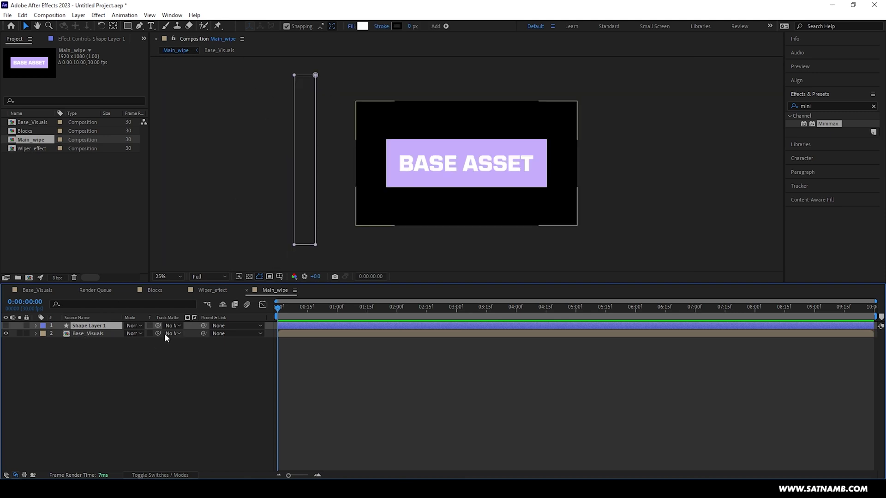
{"action": "left_click_drag", "start_coordinate": [158, 334], "coordinate": [105, 328]}
{"action": "left_click", "coordinate": [101, 342]}
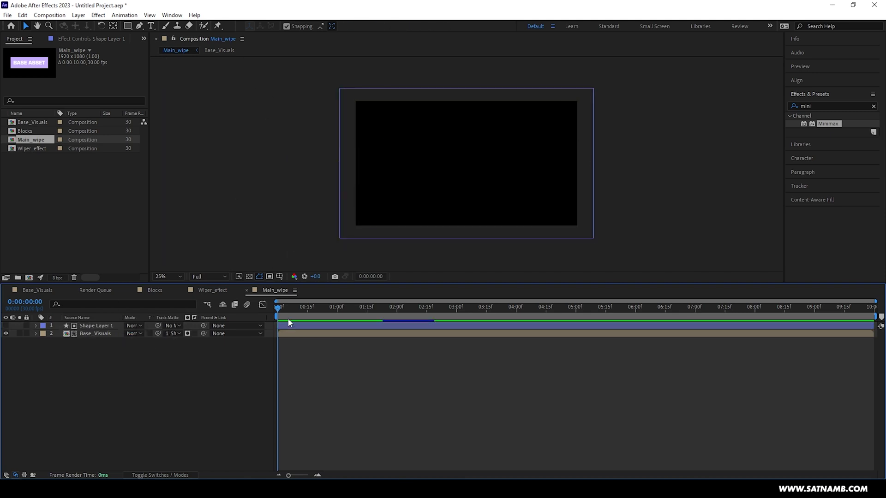
{"action": "left_click_drag", "start_coordinate": [278, 315], "coordinate": [447, 311]}
{"action": "left_click_drag", "start_coordinate": [32, 148], "coordinate": [115, 345]}
Step: Set Wiper_effect's blending mode to Screen and search effects for 'cc gla'
{"action": "left_click_drag", "start_coordinate": [275, 318], "coordinate": [419, 317]}
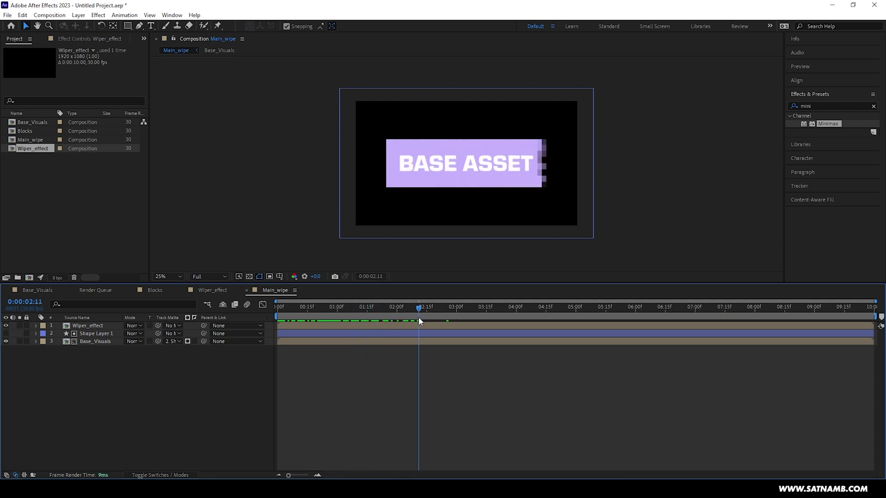
{"action": "scroll", "coordinate": [455, 205], "scroll_direction": "up", "scroll_amount": 2}
{"action": "left_click", "coordinate": [87, 327]}
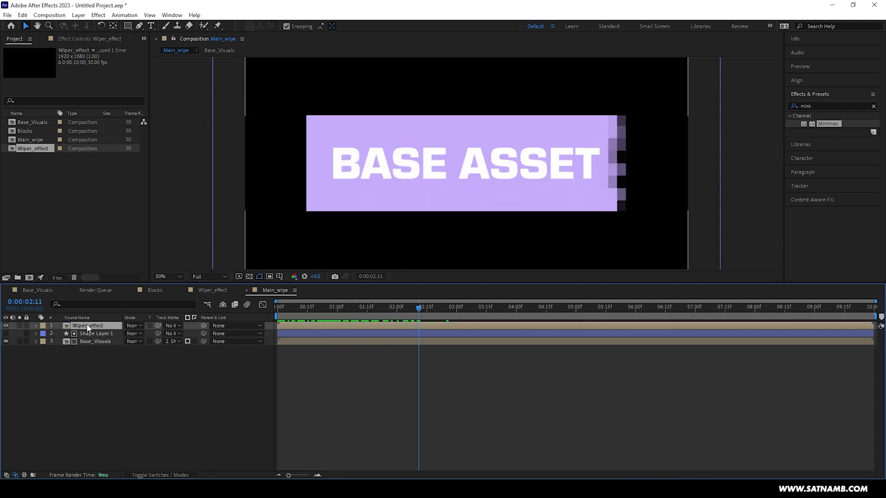
{"action": "left_click", "coordinate": [133, 326]}
{"action": "left_click", "coordinate": [183, 194]}
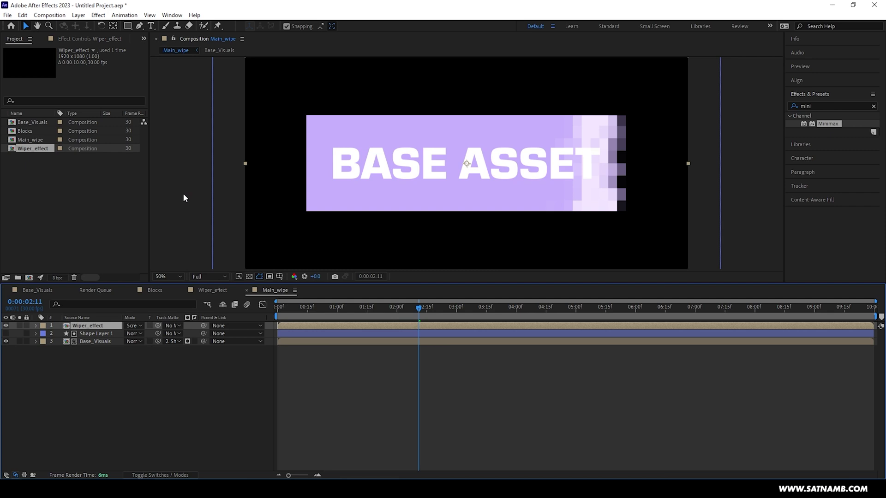
{"action": "left_click", "coordinate": [814, 106]}
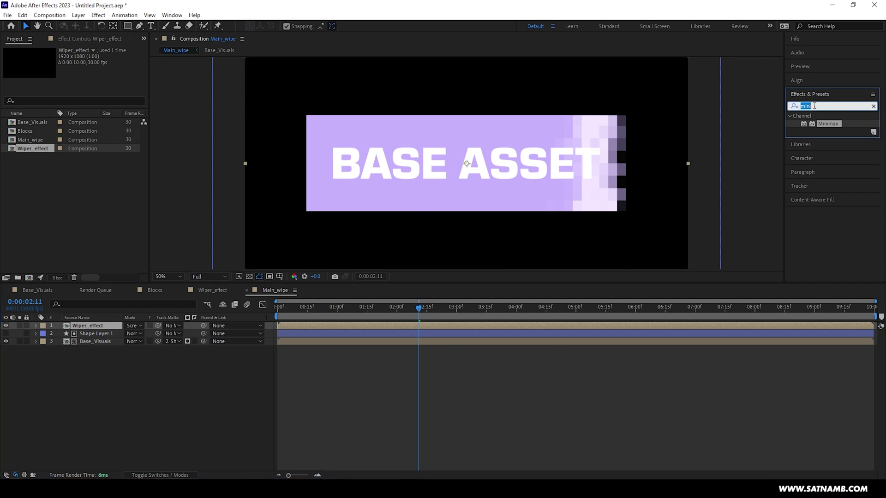
{"action": "type", "text": "cc glas"}
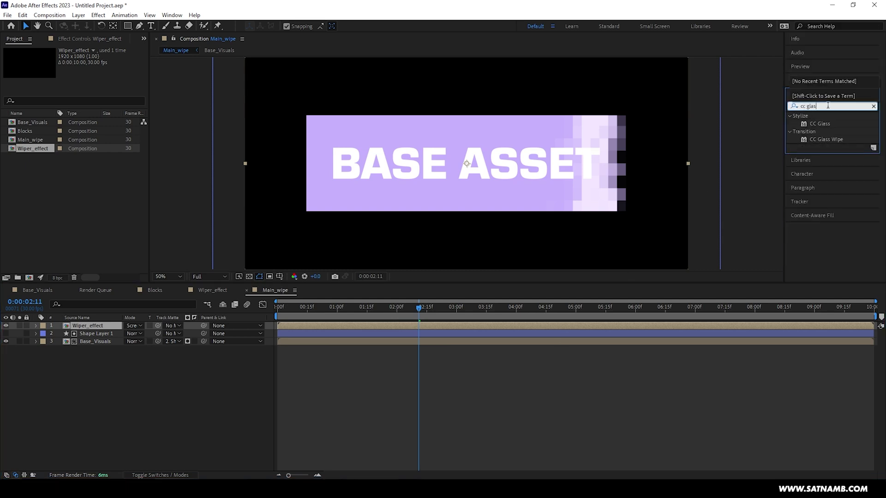
Step: Apply CC Glass to Wiper_effect with an Alpha bump map, Softness 0.5 and Height -80
{"action": "left_click_drag", "start_coordinate": [829, 124], "coordinate": [530, 325]}
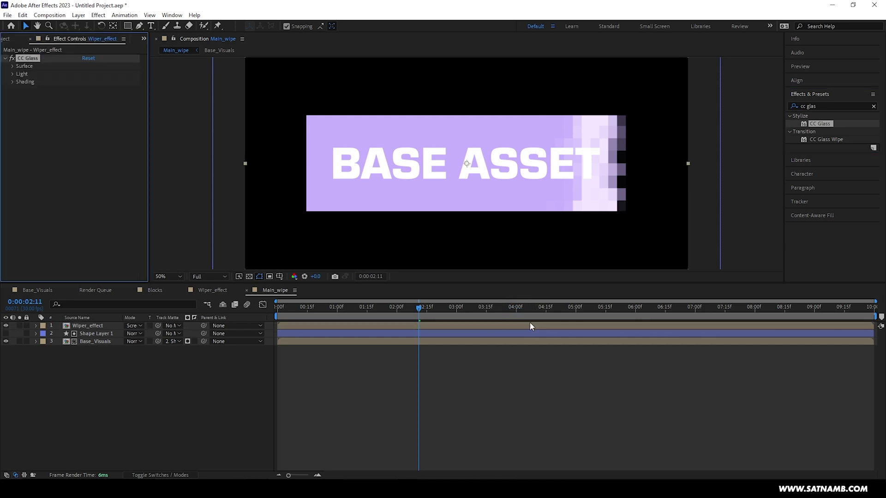
{"action": "left_click", "coordinate": [12, 66]}
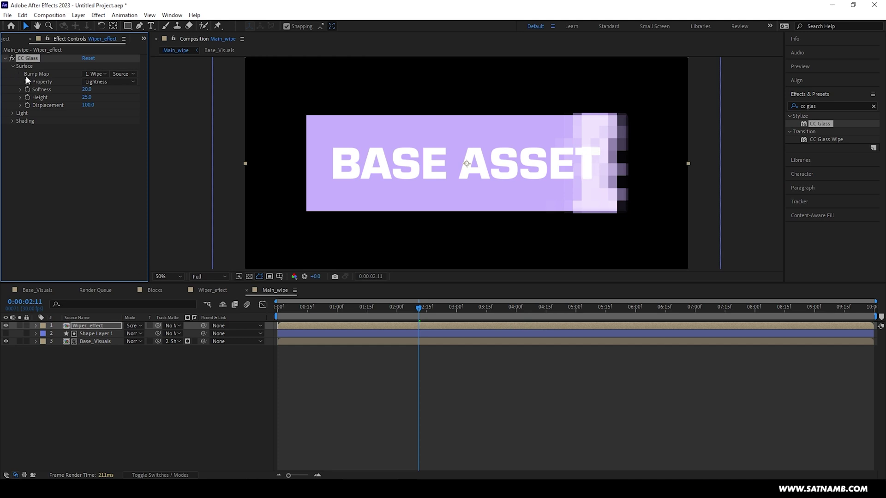
{"action": "left_click", "coordinate": [90, 81]}
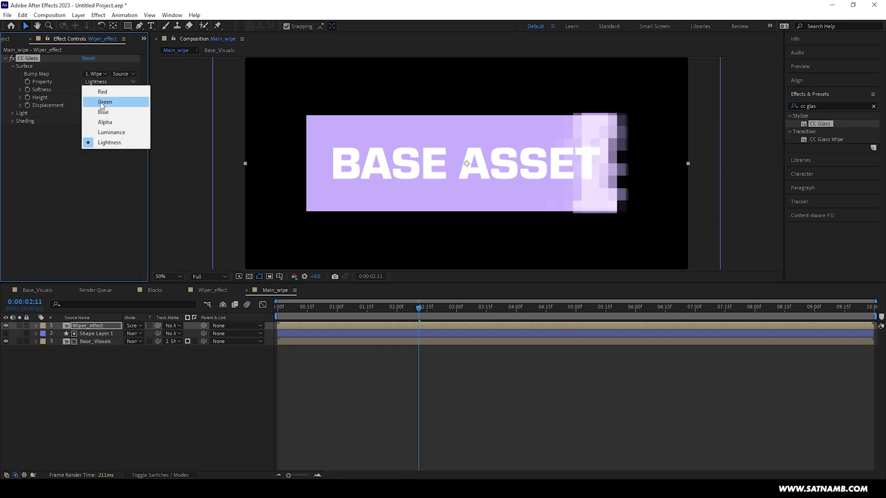
{"action": "left_click", "coordinate": [105, 121]}
{"action": "left_click", "coordinate": [87, 89]}
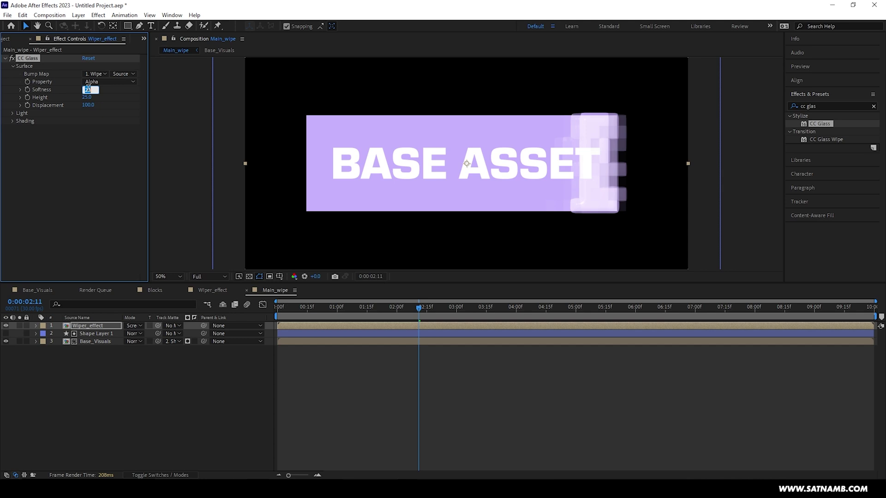
{"action": "type", "text": "0.5"}
{"action": "key", "text": "Tab"}
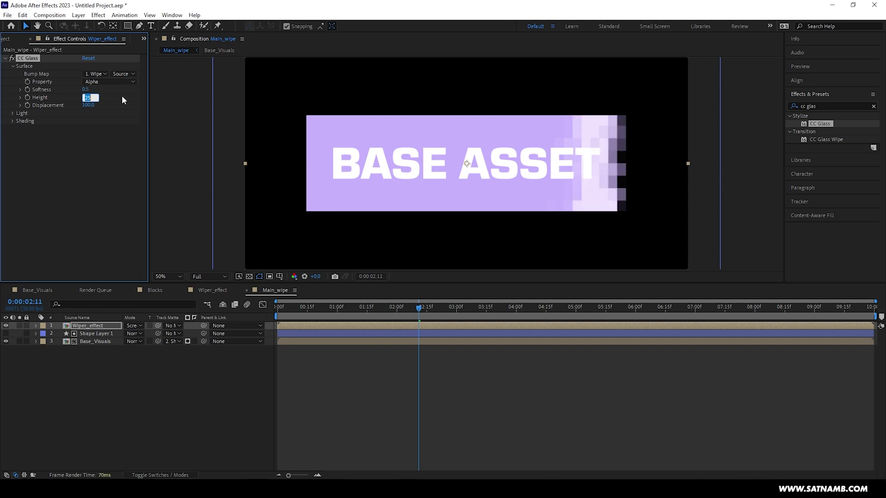
{"action": "type", "text": "-80"}
{"action": "key", "text": "Return"}
Step: Set CC Glass Displacement to 200 and its Light Type to Point Light
{"action": "left_click", "coordinate": [89, 105]}
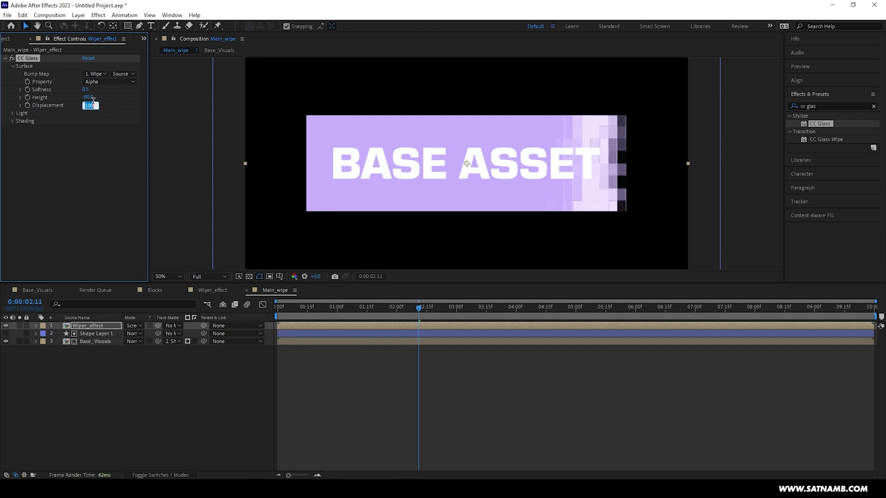
{"action": "type", "text": "200"}
{"action": "key", "text": "Return"}
{"action": "left_click", "coordinate": [12, 114]}
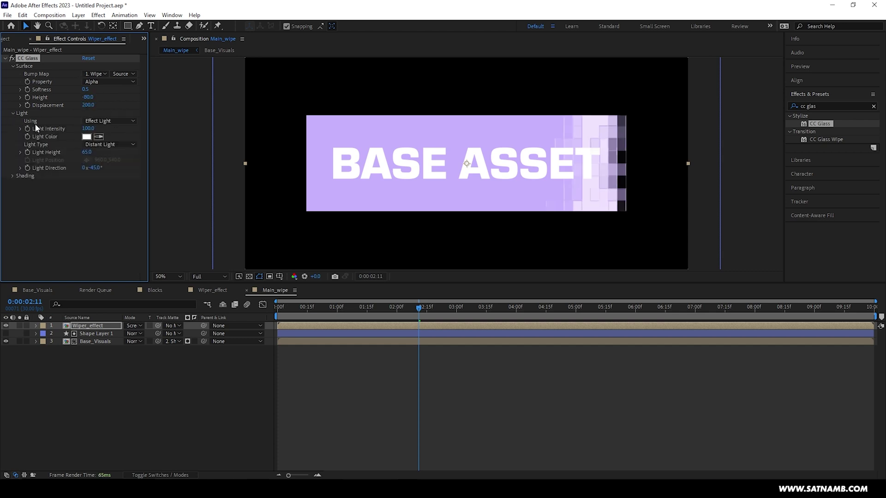
{"action": "left_click", "coordinate": [99, 145]}
{"action": "left_click", "coordinate": [119, 164]}
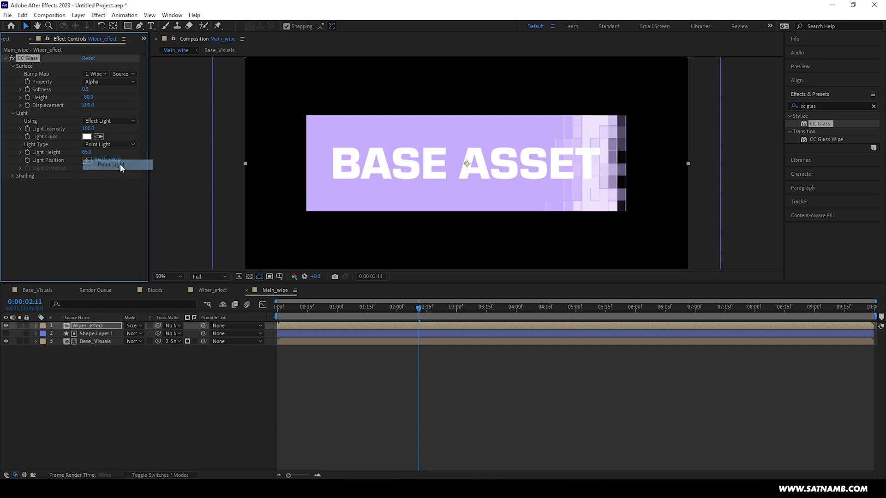
{"action": "left_click", "coordinate": [12, 177]}
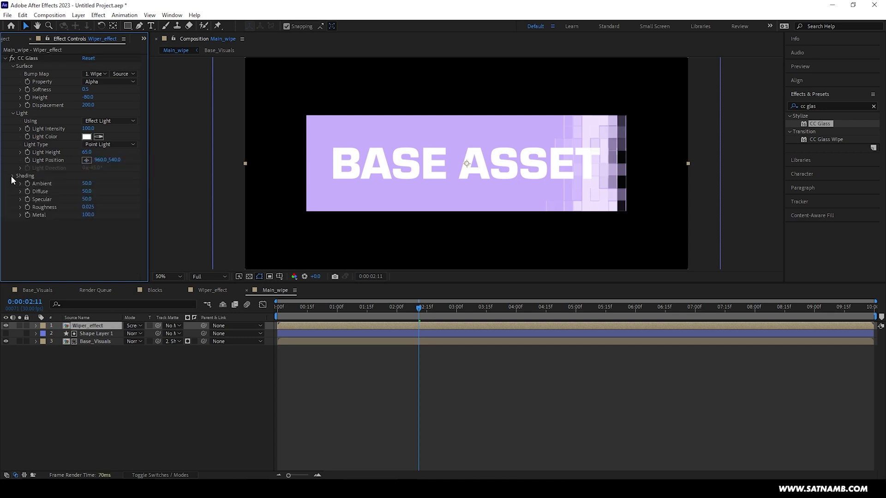
{"action": "left_click", "coordinate": [13, 176]}
{"action": "left_click", "coordinate": [13, 66]}
{"action": "left_click", "coordinate": [840, 105]}
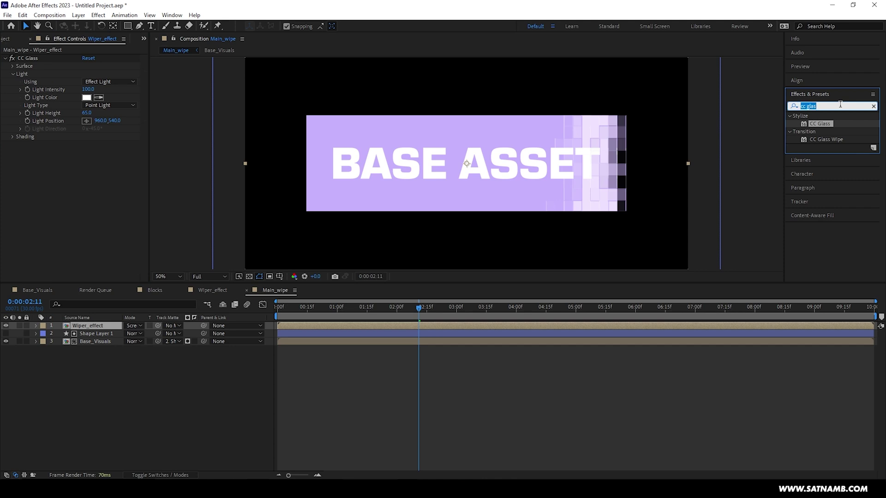
Step: Add a Displacement Map effect to Wiper_effect and duplicate it
{"action": "type", "text": "displace"}
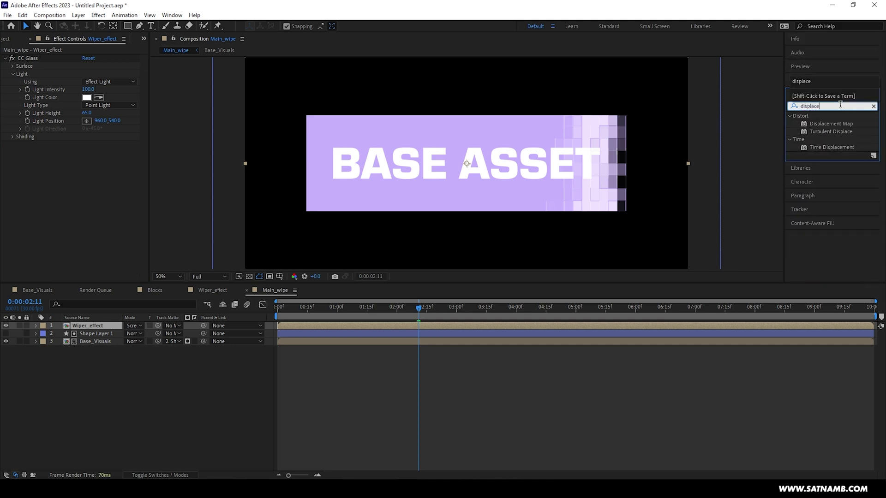
{"action": "left_click_drag", "start_coordinate": [845, 125], "coordinate": [102, 194]}
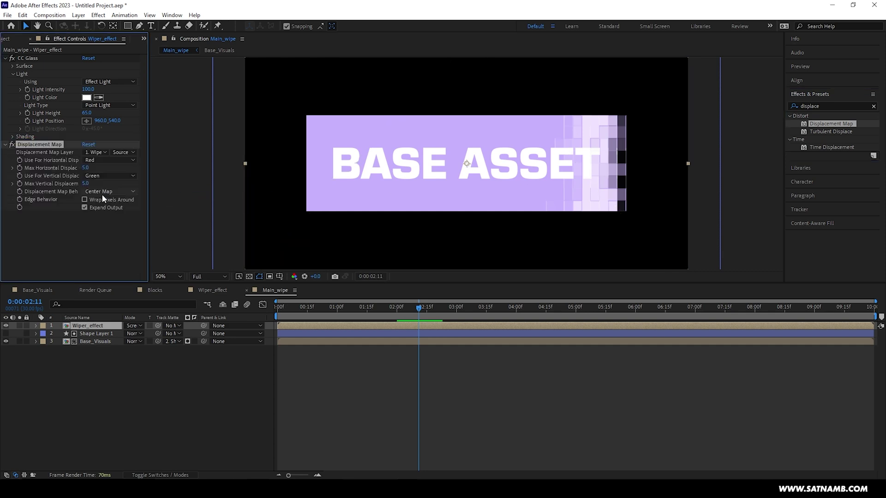
{"action": "left_click", "coordinate": [57, 167]}
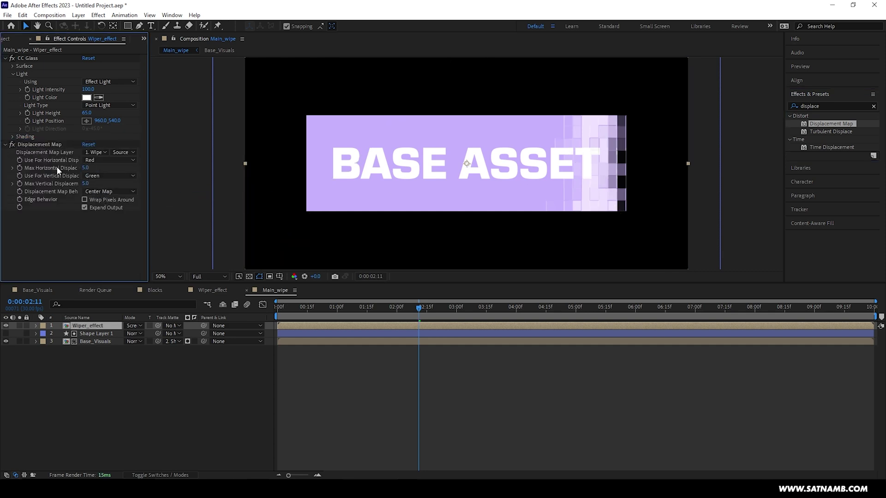
{"action": "left_click_drag", "start_coordinate": [87, 183], "coordinate": [110, 190]}
{"action": "key", "text": "ctrl+z"}
{"action": "left_click", "coordinate": [50, 144]}
{"action": "key", "text": "ctrl+d"}
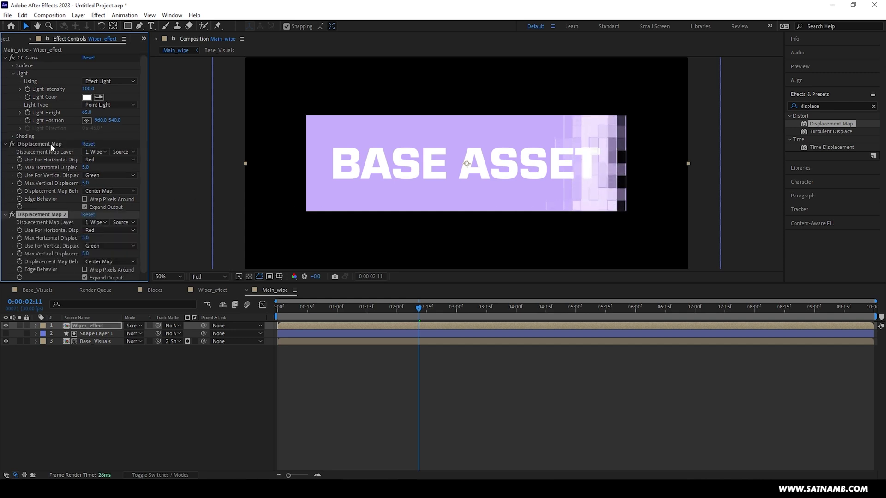
Step: Set Displacement Map 2 to Max Horizontal 50 and Max Vertical -10
{"action": "left_click_drag", "start_coordinate": [85, 238], "coordinate": [33, 237]}
{"action": "left_click", "coordinate": [91, 238]}
{"action": "type", "text": "-100"}
{"action": "key", "text": "Return"}
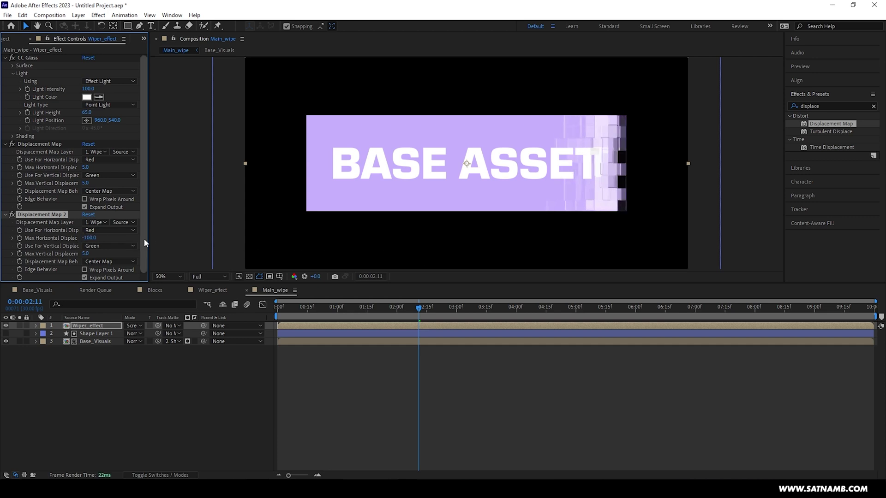
{"action": "scroll", "coordinate": [615, 172], "scroll_direction": "up", "scroll_amount": 2}
{"action": "scroll", "coordinate": [615, 172], "scroll_direction": "right", "scroll_amount": 5}
{"action": "left_click", "coordinate": [90, 254]}
{"action": "type", "text": "0"}
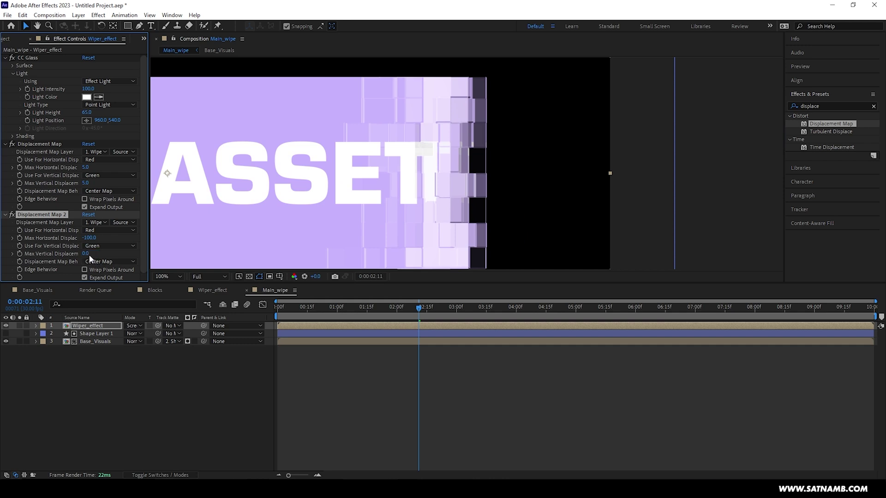
{"action": "key", "text": "Return"}
{"action": "left_click_drag", "start_coordinate": [90, 254], "coordinate": [193, 272]}
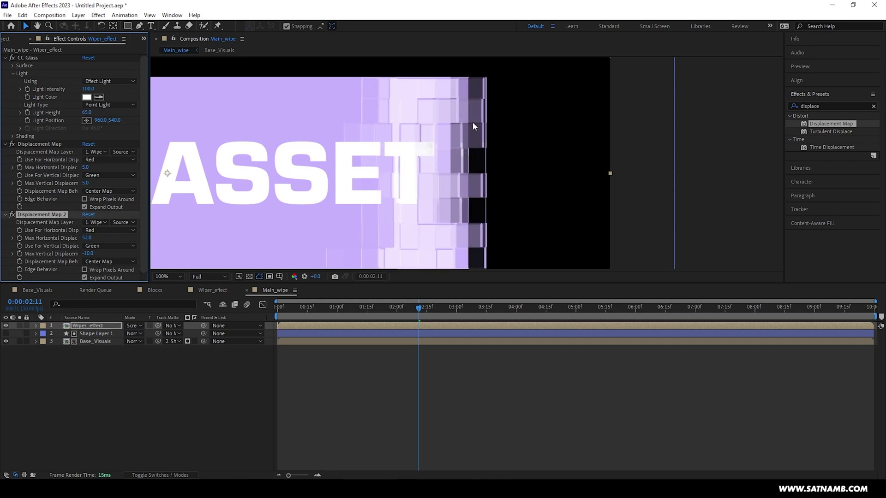
{"action": "scroll", "coordinate": [473, 122], "scroll_direction": "down", "scroll_amount": 2}
{"action": "left_click", "coordinate": [73, 367]}
{"action": "left_click", "coordinate": [88, 238]}
{"action": "key", "text": "Return"}
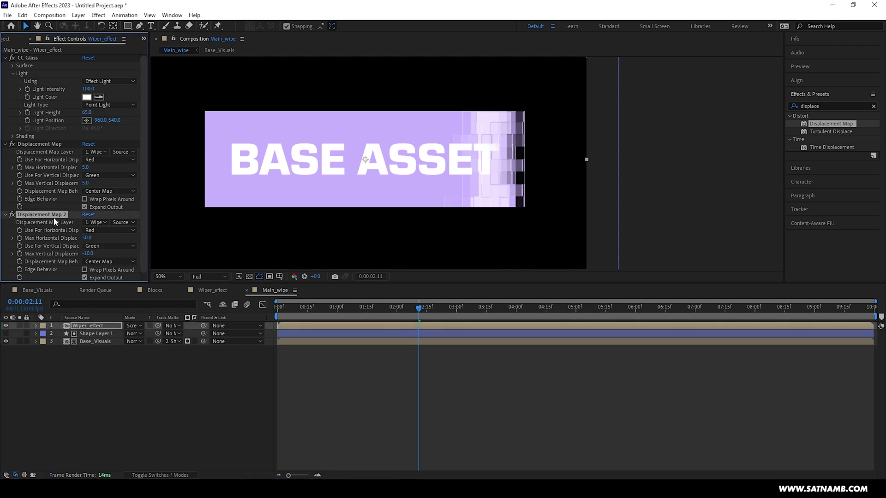
{"action": "left_click", "coordinate": [834, 106]}
Step: Apply Colorama to Wiper_effect, adding phase from Wiper_effect with a 180° phase shift
{"action": "type", "text": "co"}
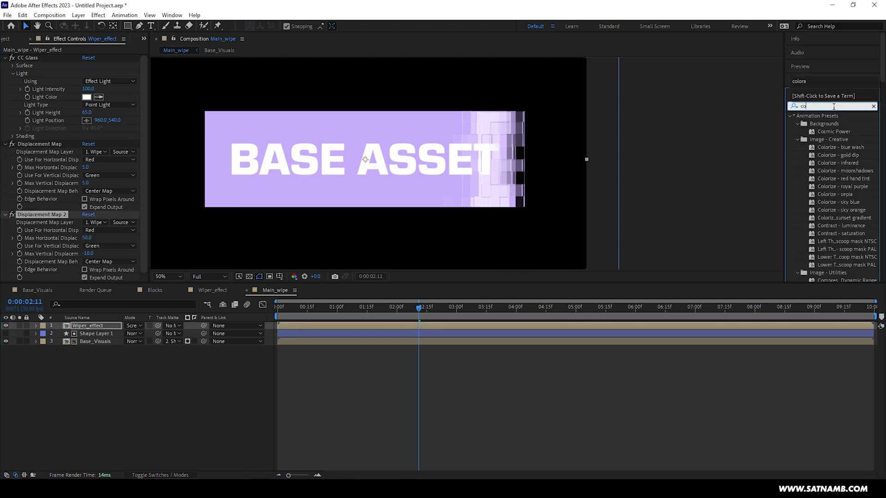
{"action": "type", "text": "lora"}
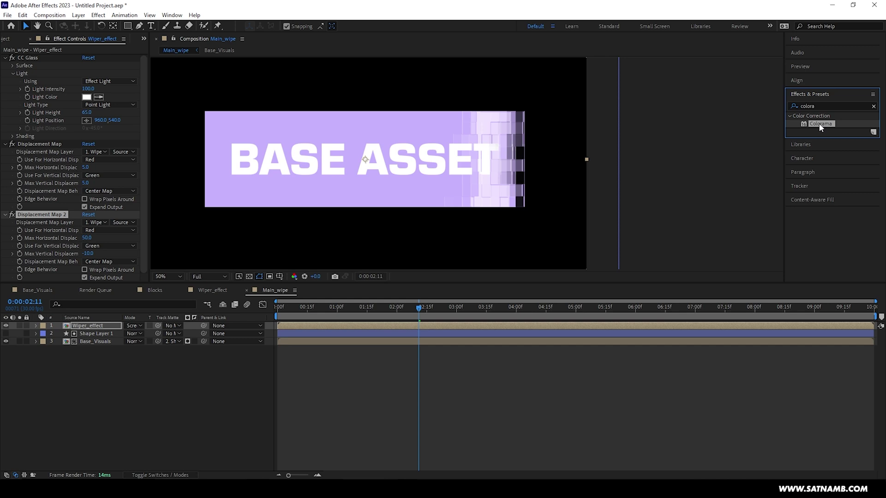
{"action": "left_click_drag", "start_coordinate": [820, 124], "coordinate": [103, 279]}
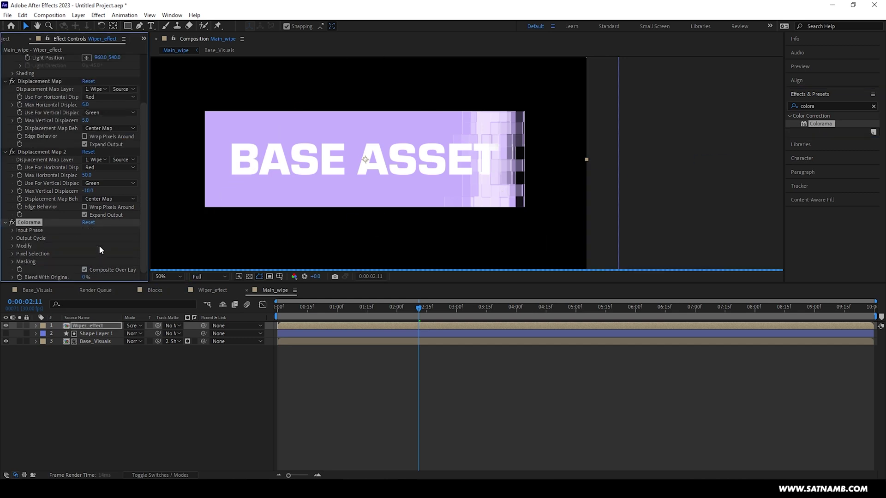
{"action": "left_click", "coordinate": [12, 230]}
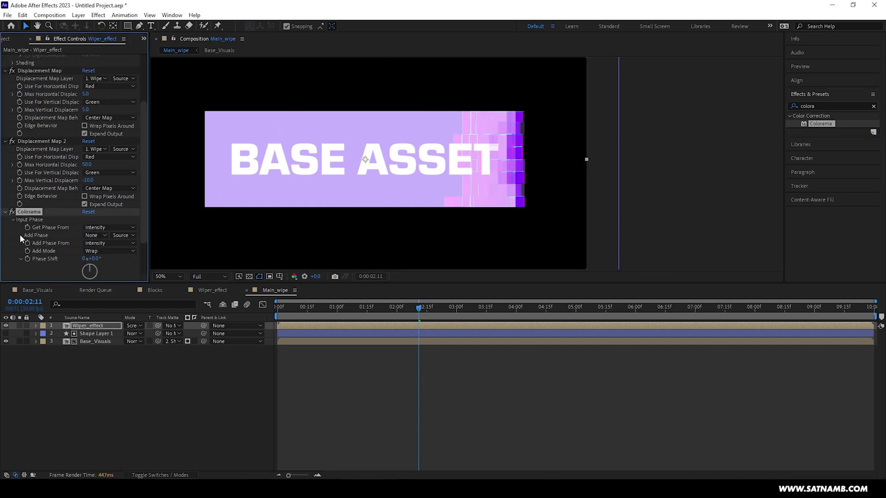
{"action": "left_click", "coordinate": [89, 236]}
{"action": "left_click", "coordinate": [114, 260]}
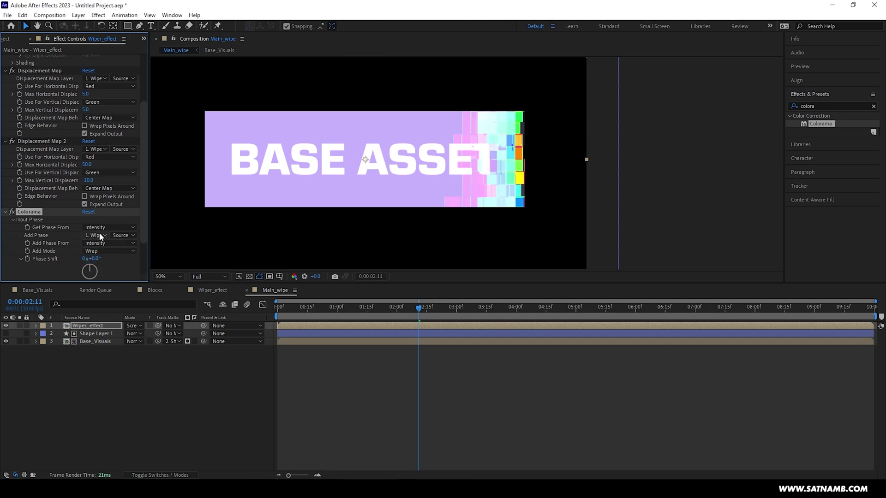
{"action": "scroll", "coordinate": [101, 248], "scroll_direction": "down", "scroll_amount": 1}
{"action": "left_click", "coordinate": [102, 237]}
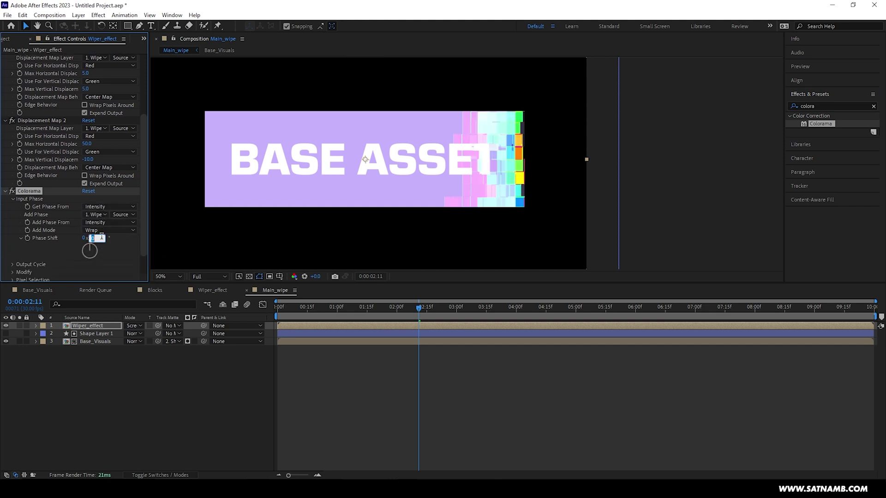
{"action": "key", "text": "Return"}
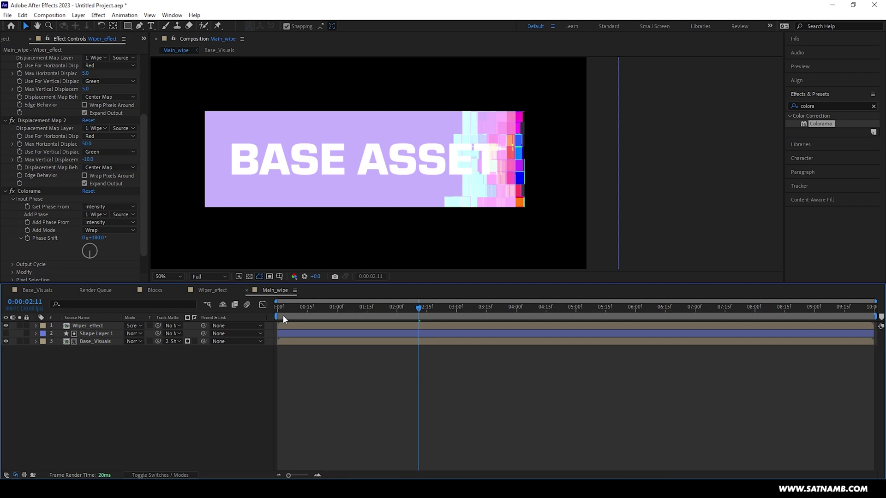
Step: Preview the recoloured wipe from the start of the timeline
{"action": "left_click_drag", "start_coordinate": [283, 315], "coordinate": [270, 309]}
{"action": "left_click_drag", "start_coordinate": [401, 175], "coordinate": [458, 178]}
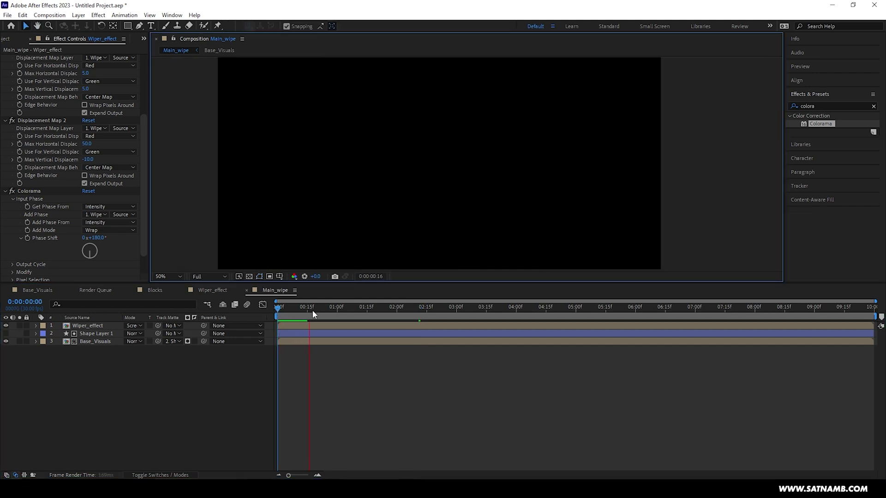
{"action": "left_click", "coordinate": [267, 317]}
{"action": "key", "text": "space"}
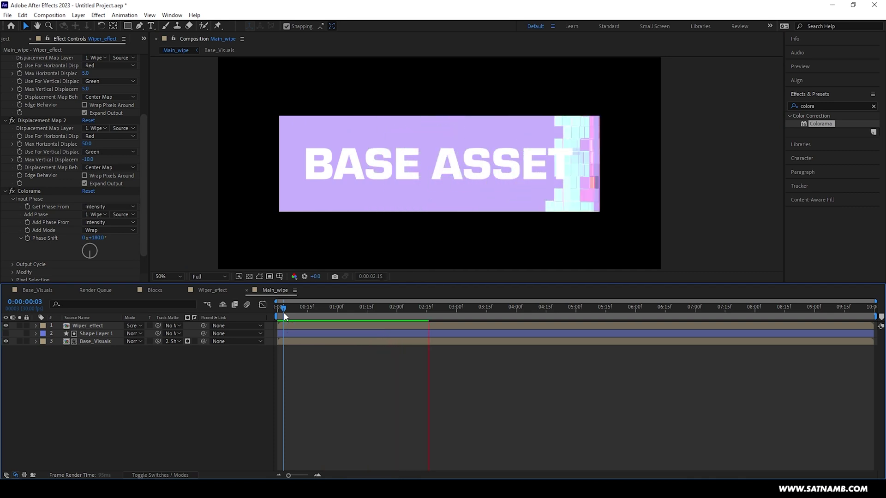
{"action": "key", "text": "space"}
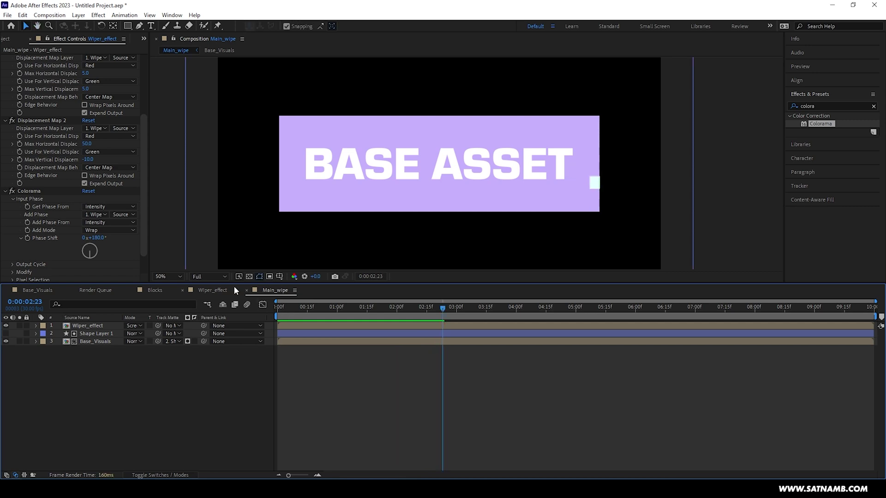
{"action": "scroll", "coordinate": [65, 208], "scroll_direction": "down", "scroll_amount": 2}
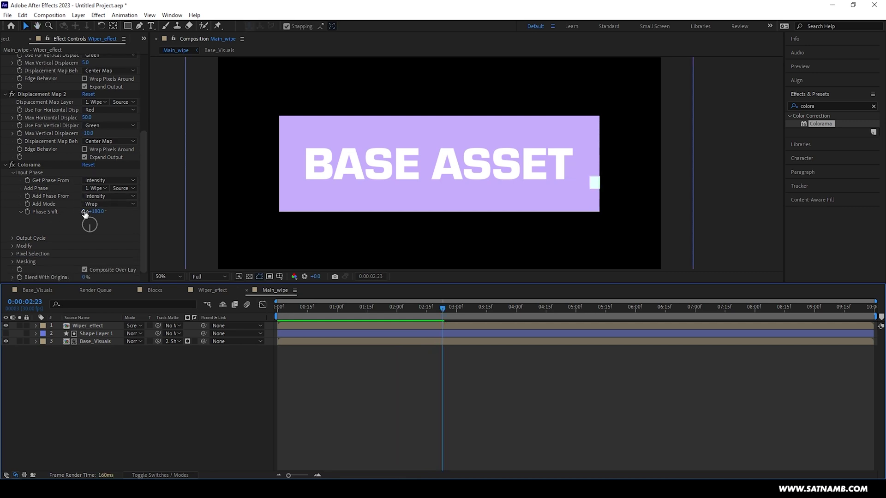
Step: Try Solarize Blue and Deep Ocean, then settle on the Hue Cycle preset palette for Colorama's output cycle
{"action": "left_click", "coordinate": [12, 238]}
{"action": "scroll", "coordinate": [46, 208], "scroll_direction": "down", "scroll_amount": 7}
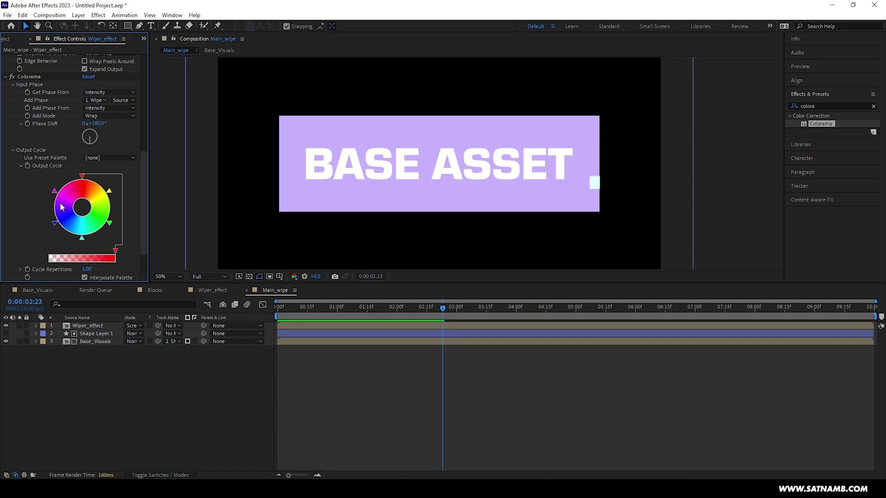
{"action": "left_click", "coordinate": [109, 159]}
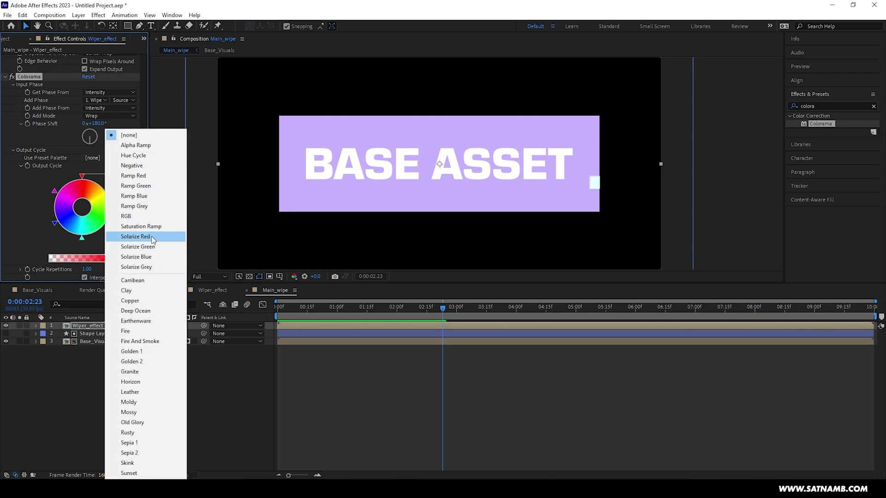
{"action": "left_click", "coordinate": [152, 256]}
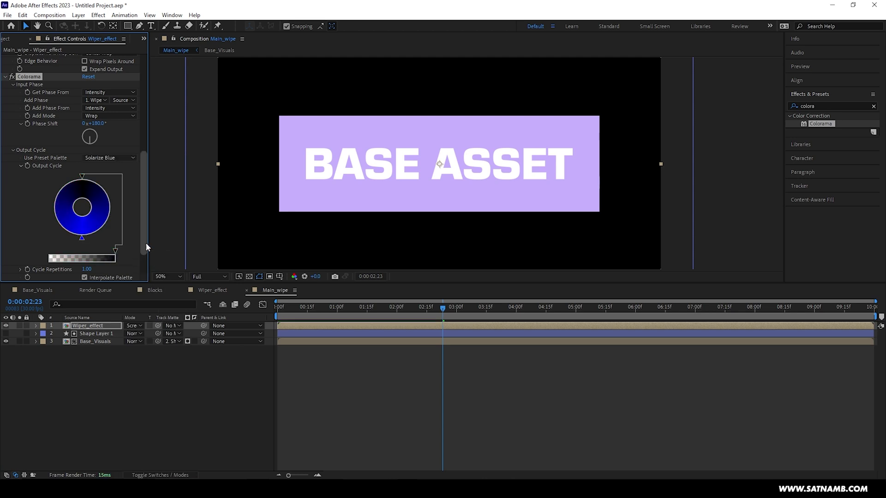
{"action": "left_click", "coordinate": [364, 310]}
{"action": "left_click", "coordinate": [110, 158]}
{"action": "left_click", "coordinate": [136, 311]}
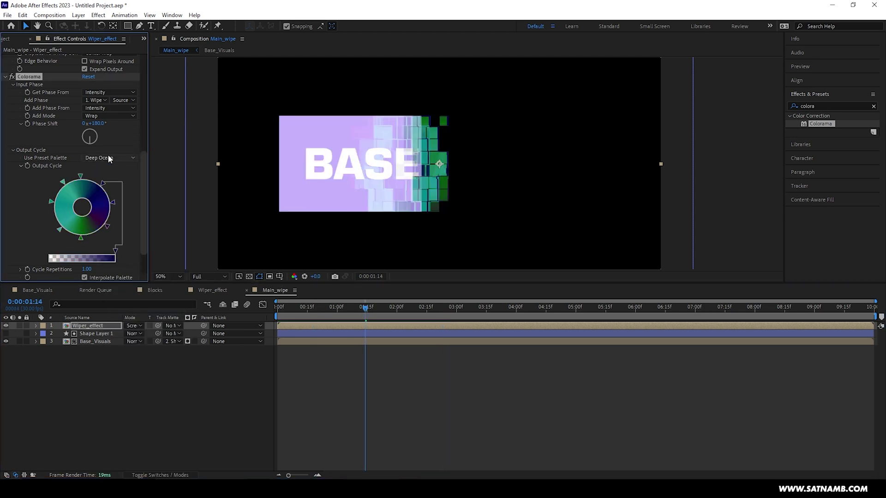
{"action": "left_click", "coordinate": [131, 157]}
{"action": "left_click", "coordinate": [138, 156]}
{"action": "left_click_drag", "start_coordinate": [299, 309], "coordinate": [442, 319]}
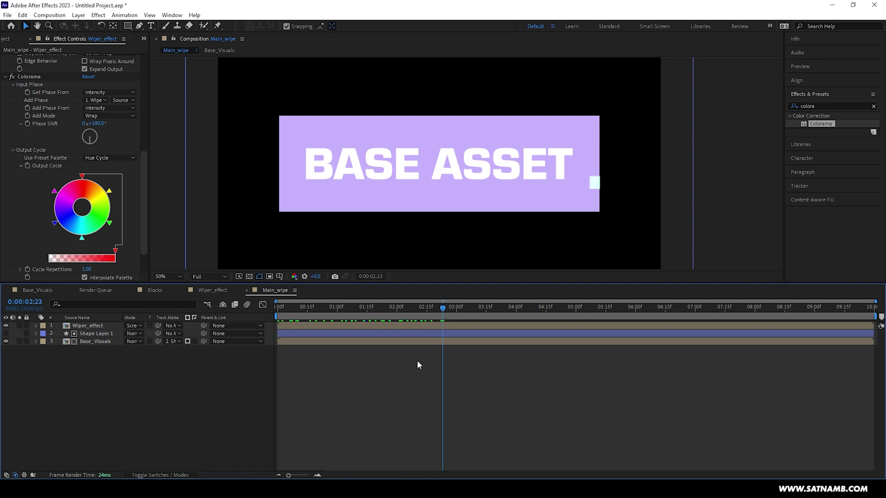
Step: Add a Glow to Wiper_effect with radius 80 and Sawtooth A>B colour looping
{"action": "left_click", "coordinate": [10, 86]}
{"action": "scroll", "coordinate": [10, 119], "scroll_direction": "up", "scroll_amount": 3}
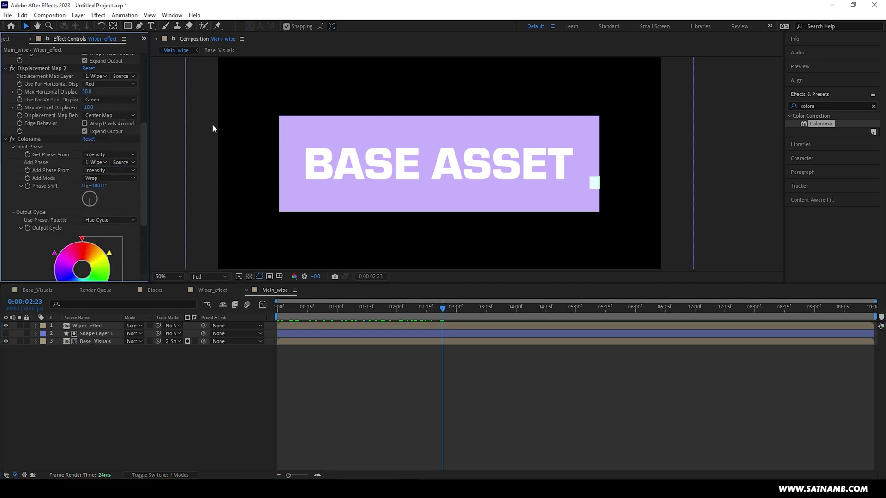
{"action": "double_click", "coordinate": [818, 106]}
{"action": "type", "text": "glow"}
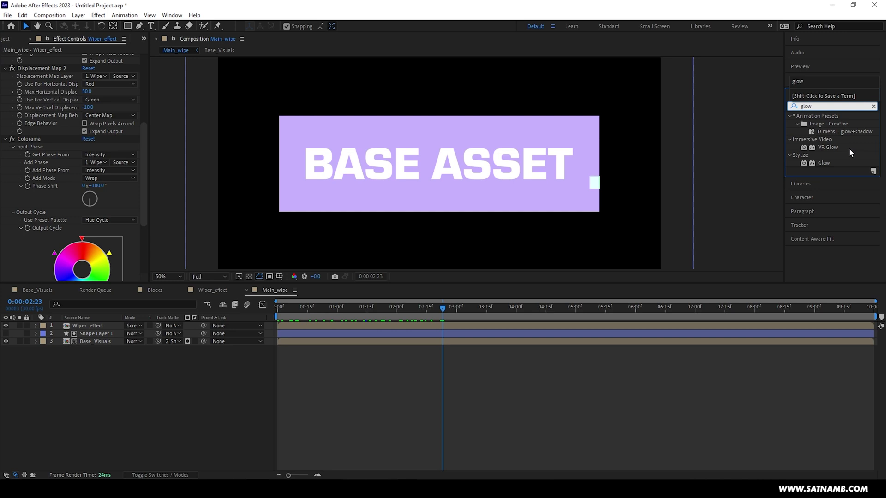
{"action": "left_click_drag", "start_coordinate": [824, 162], "coordinate": [823, 167]}
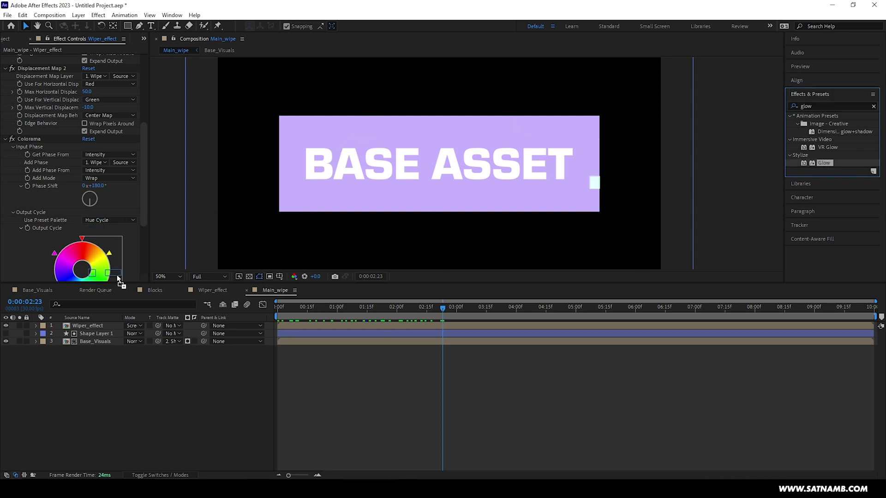
{"action": "left_click_drag", "start_coordinate": [118, 278], "coordinate": [117, 279]}
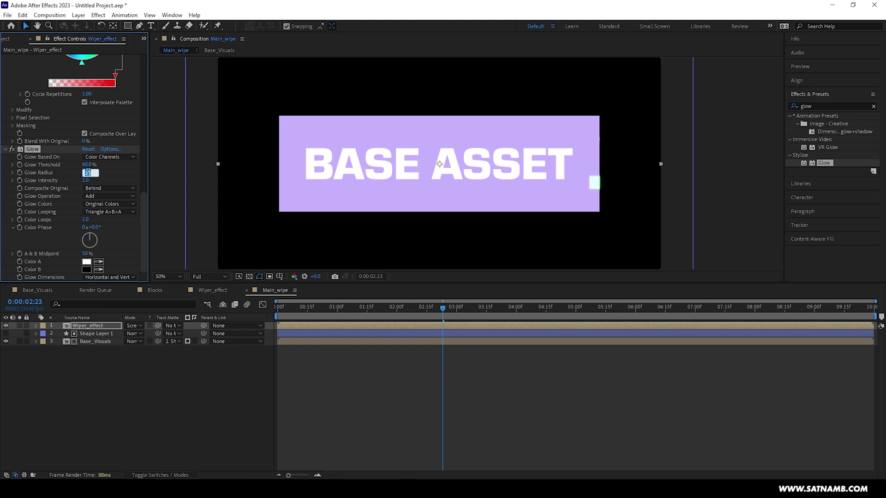
{"action": "left_click_drag", "start_coordinate": [342, 319], "coordinate": [365, 320]}
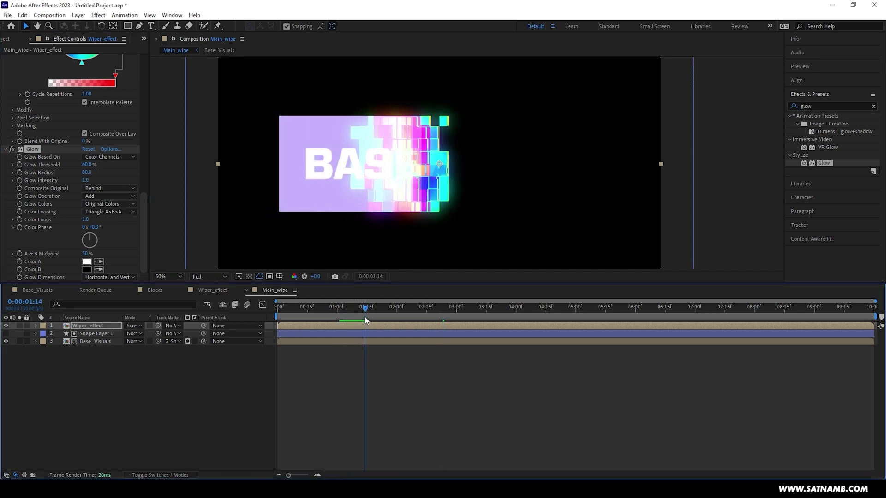
{"action": "left_click", "coordinate": [96, 212]}
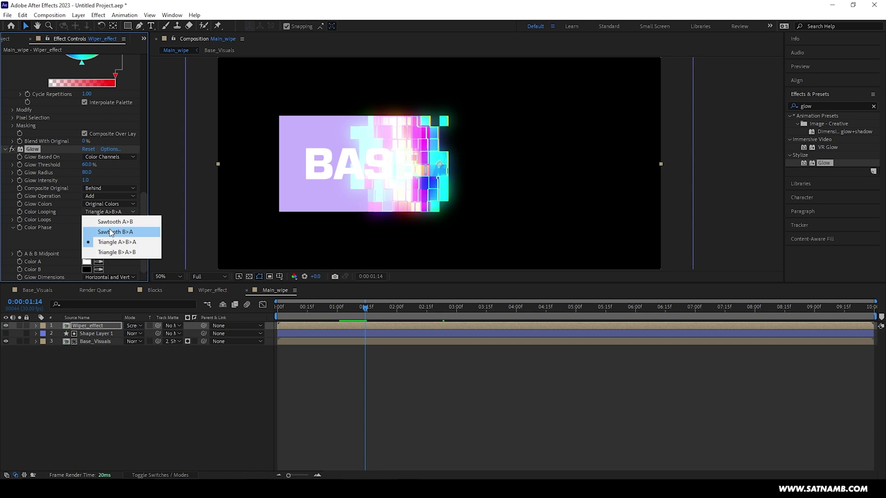
{"action": "left_click", "coordinate": [110, 223]}
Step: Duplicate it as Glow 2 with radius 200, Screen operation and Triangle A>B>A looping
{"action": "left_click", "coordinate": [30, 149]}
{"action": "key", "text": "ctrl+d"}
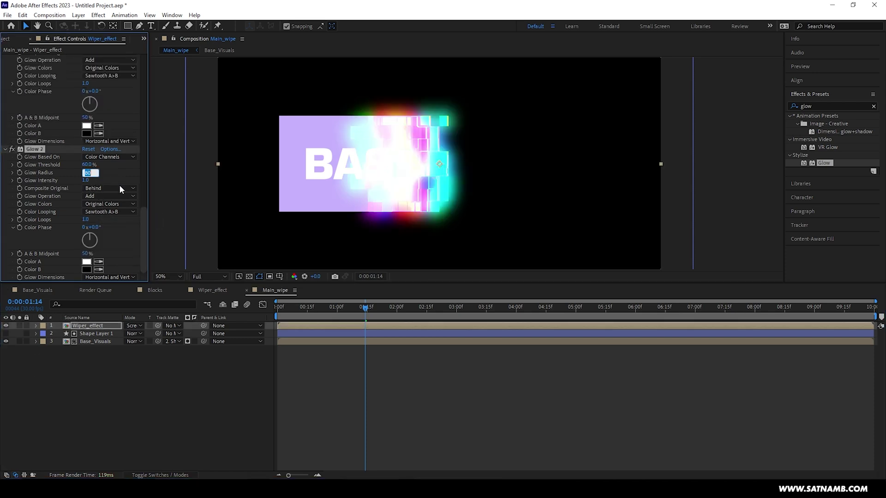
{"action": "type", "text": "200"}
{"action": "key", "text": "Return"}
{"action": "left_click", "coordinate": [104, 197]}
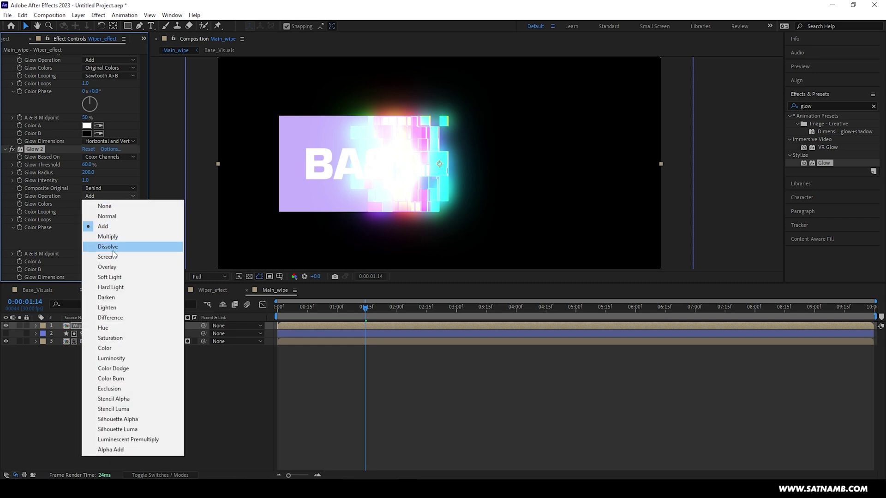
{"action": "left_click", "coordinate": [106, 257]}
{"action": "left_click", "coordinate": [100, 205]}
{"action": "left_click", "coordinate": [106, 204]}
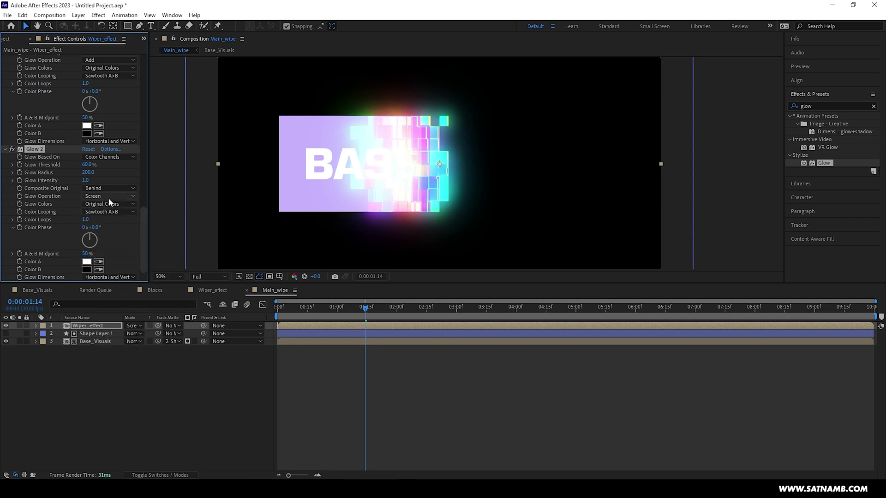
{"action": "left_click", "coordinate": [108, 211]}
{"action": "left_click", "coordinate": [115, 235]}
Step: Preview the glowing wipe with the viewer zoomed out to 25%
{"action": "left_click_drag", "start_coordinate": [277, 316], "coordinate": [308, 319]}
{"action": "key", "text": "comma"}
{"action": "key", "text": "space"}
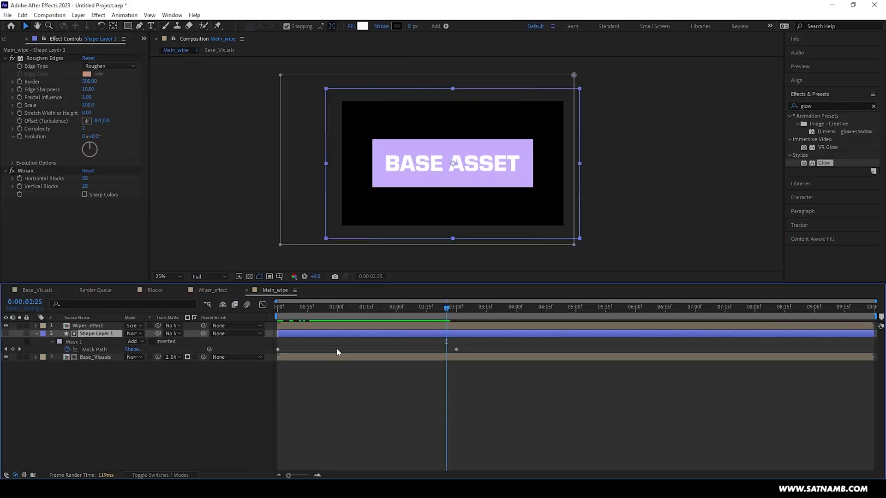
Step: Copy Mask 1's path with property links and paste it onto Blocks' Shape Layer 1
{"action": "left_click", "coordinate": [84, 342]}
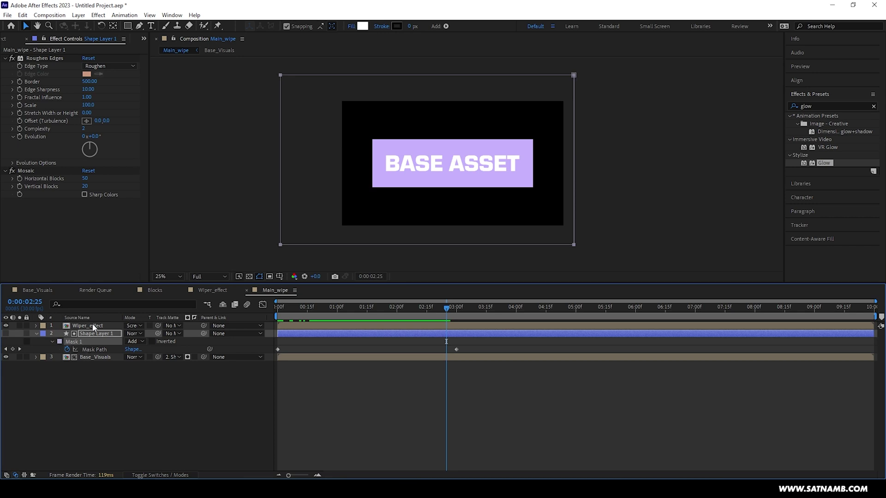
{"action": "left_click", "coordinate": [8, 16]}
{"action": "mouse_move", "coordinate": [22, 16]}
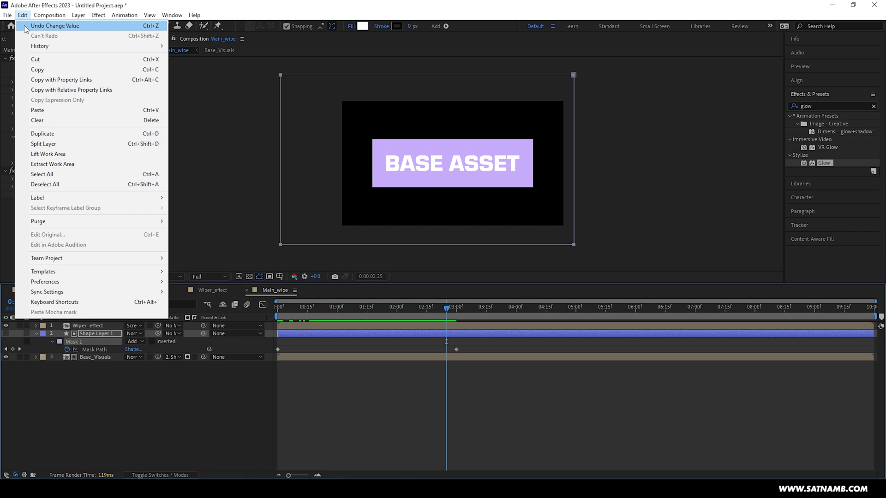
{"action": "left_click", "coordinate": [41, 79]}
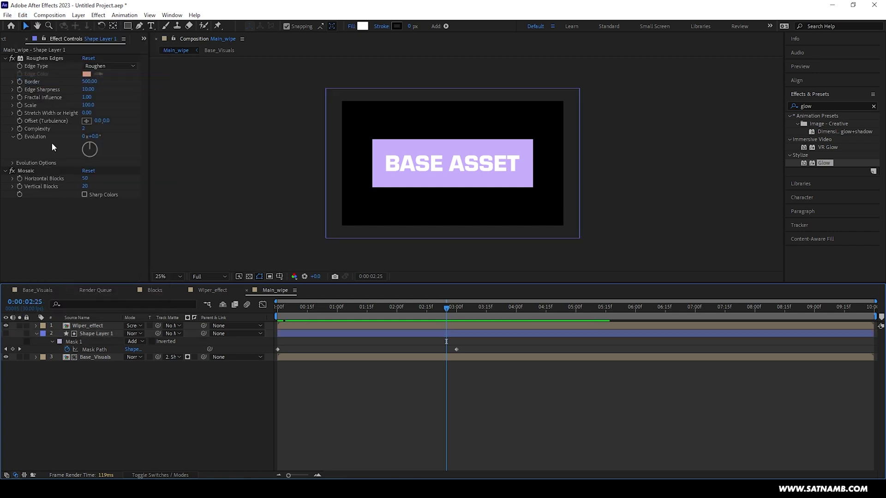
{"action": "left_click", "coordinate": [4, 42]}
{"action": "left_click", "coordinate": [40, 132]}
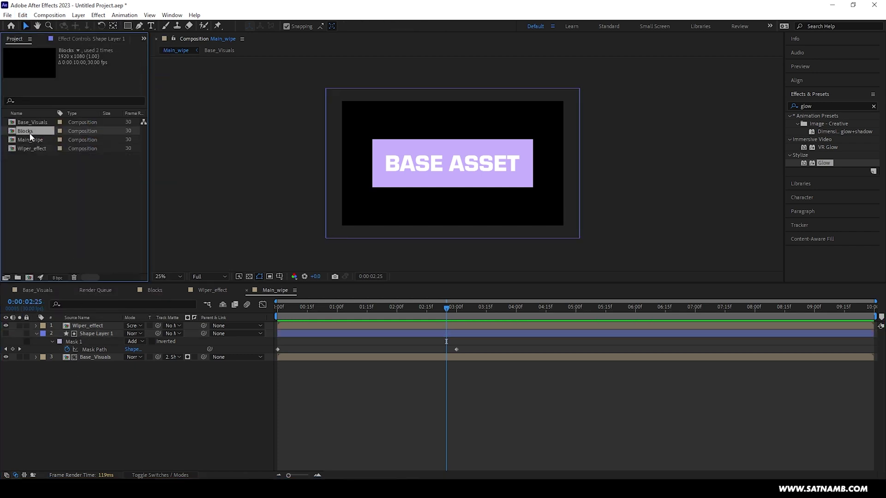
{"action": "double_click", "coordinate": [29, 132]}
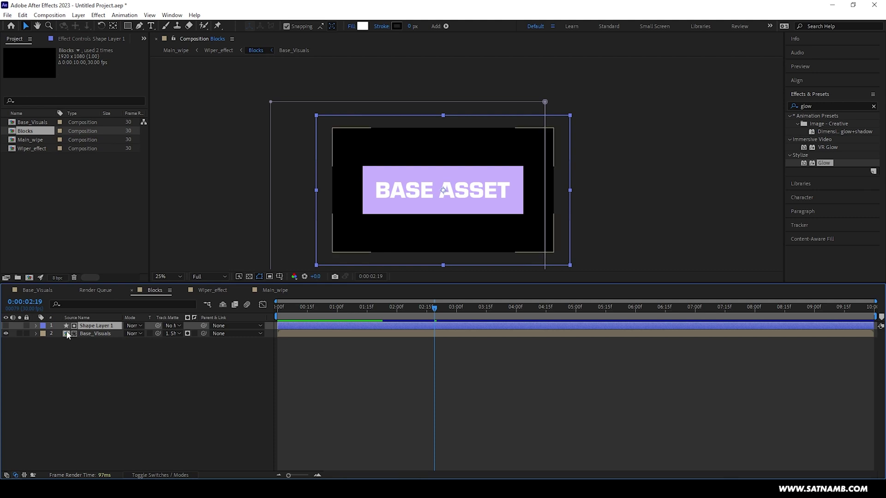
{"action": "key", "text": "ctrl+v"}
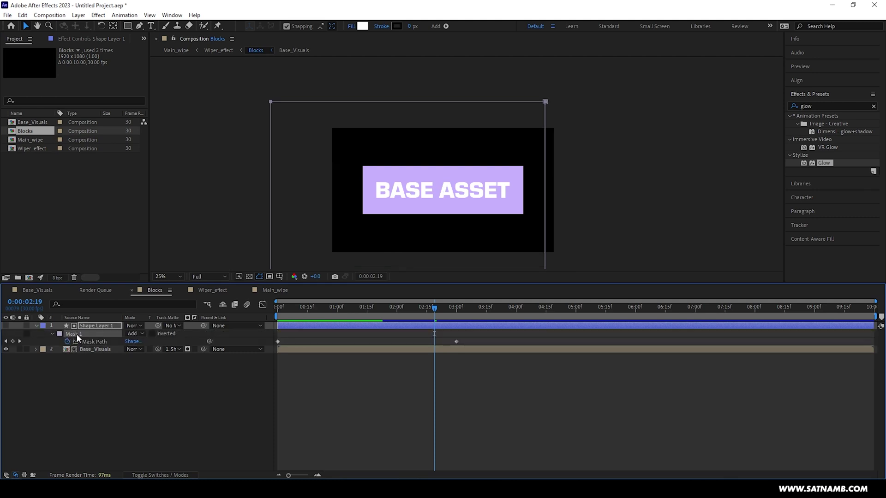
Step: Undo the accidental keyframe shift, return to the first frame, and switch to Main_wipe
{"action": "key", "text": "ctrl+v"}
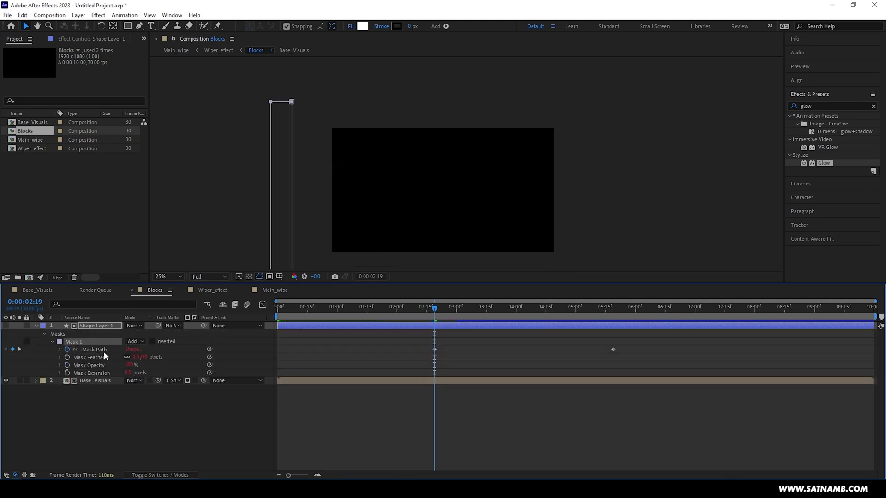
{"action": "key", "text": "ctrl+z"}
{"action": "key", "text": "Home"}
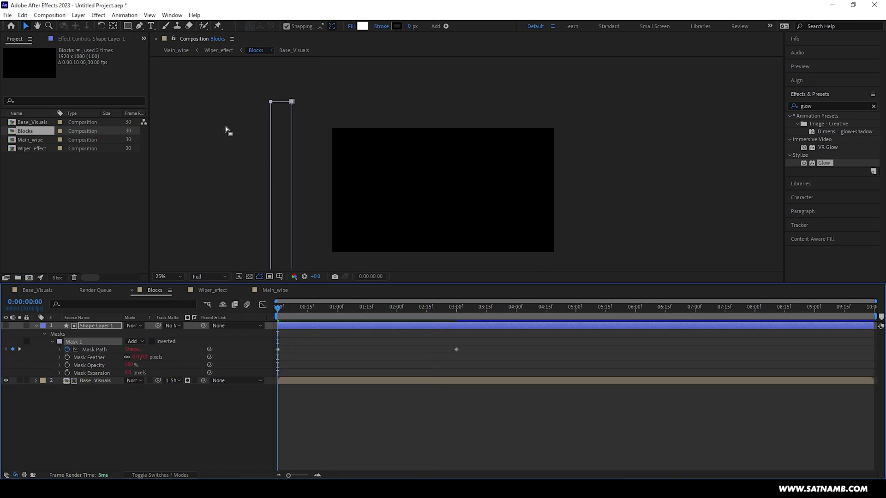
{"action": "left_click", "coordinate": [177, 50]}
Step: At frame 0, drag both edges of Mask 1 to the centre, collapsing it to a thin line
{"action": "left_click_drag", "start_coordinate": [422, 322], "coordinate": [455, 320]}
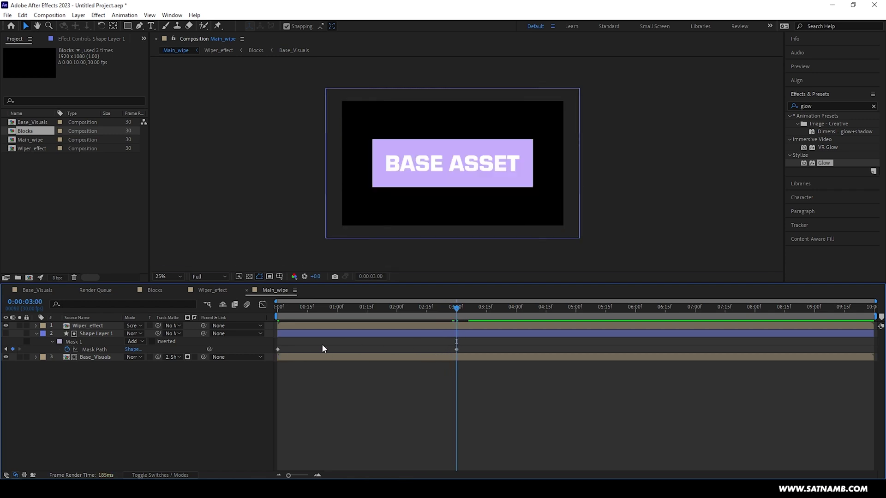
{"action": "left_click_drag", "start_coordinate": [322, 349], "coordinate": [268, 348]}
{"action": "left_click_drag", "start_coordinate": [276, 307], "coordinate": [269, 312]}
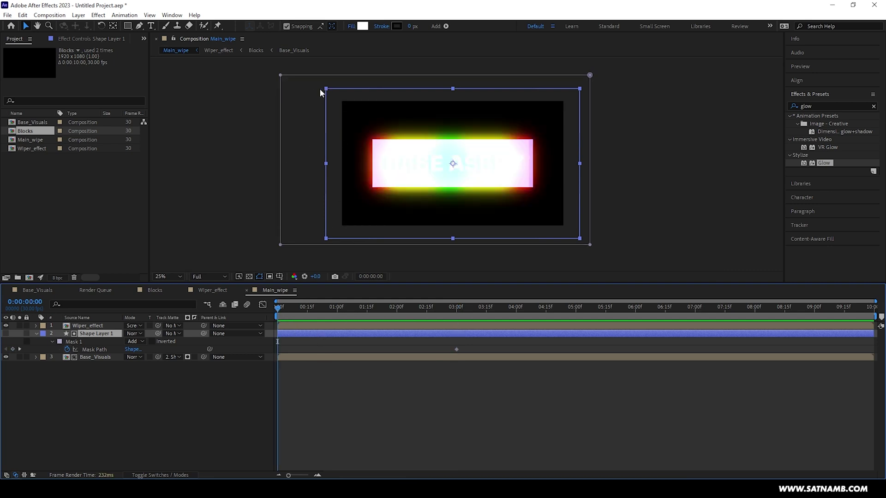
{"action": "left_click_drag", "start_coordinate": [272, 68], "coordinate": [378, 245]}
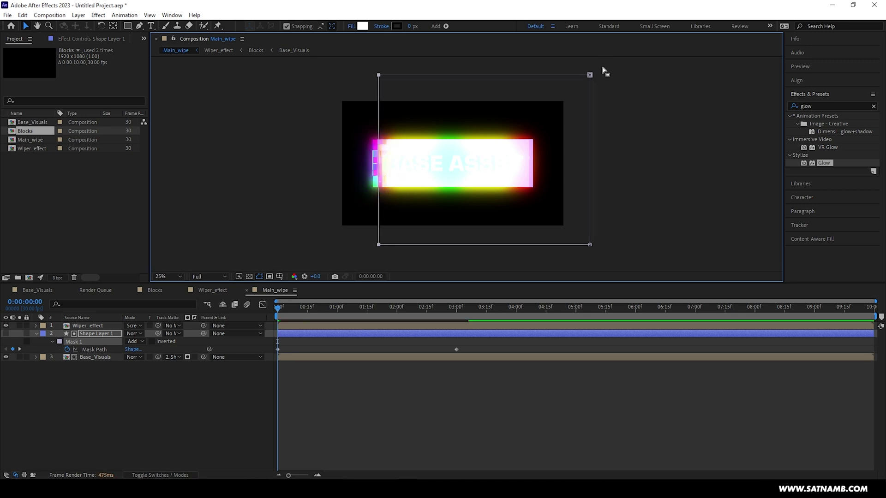
{"action": "left_click_drag", "start_coordinate": [602, 68], "coordinate": [578, 249]}
{"action": "key", "text": "ctrl+z"}
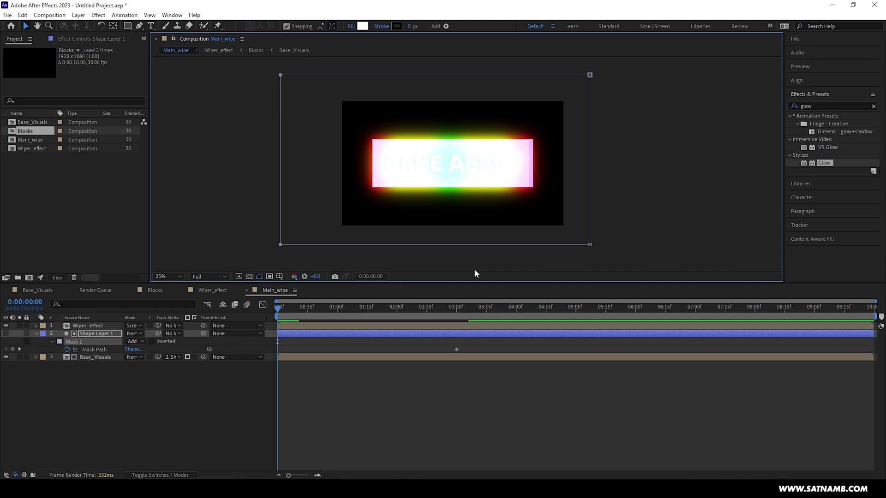
{"action": "left_click_drag", "start_coordinate": [257, 64], "coordinate": [412, 245]}
{"action": "left_click_drag", "start_coordinate": [623, 60], "coordinate": [489, 248]}
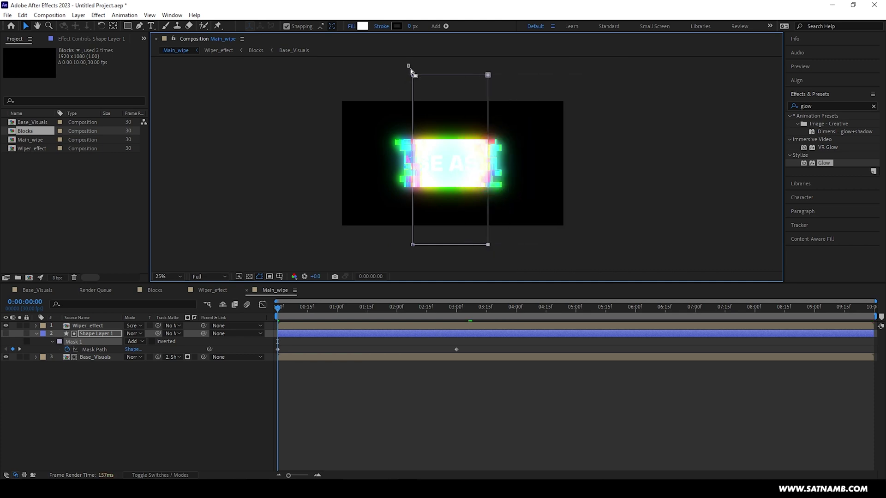
{"action": "left_click_drag", "start_coordinate": [408, 65], "coordinate": [448, 77]}
{"action": "left_click_drag", "start_coordinate": [453, 245], "coordinate": [448, 245]}
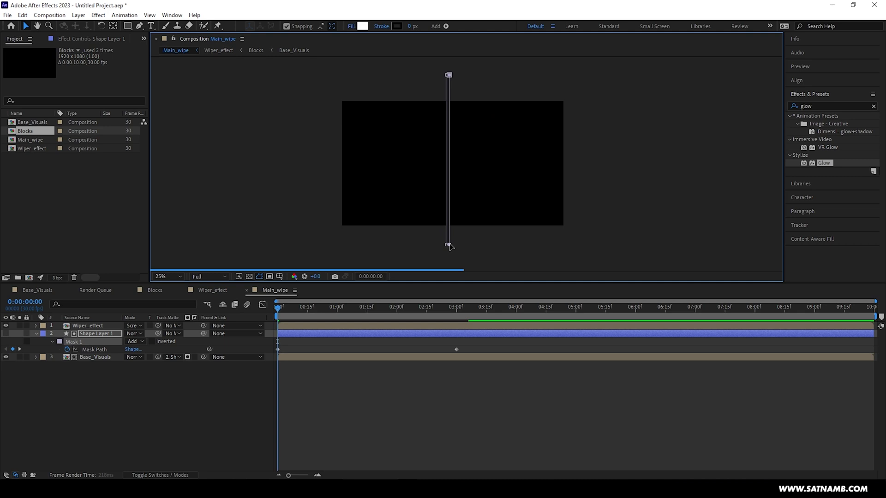
Step: Preview the glowing wipe from the start, then zoom the composition view to 50%
{"action": "key", "text": "space"}
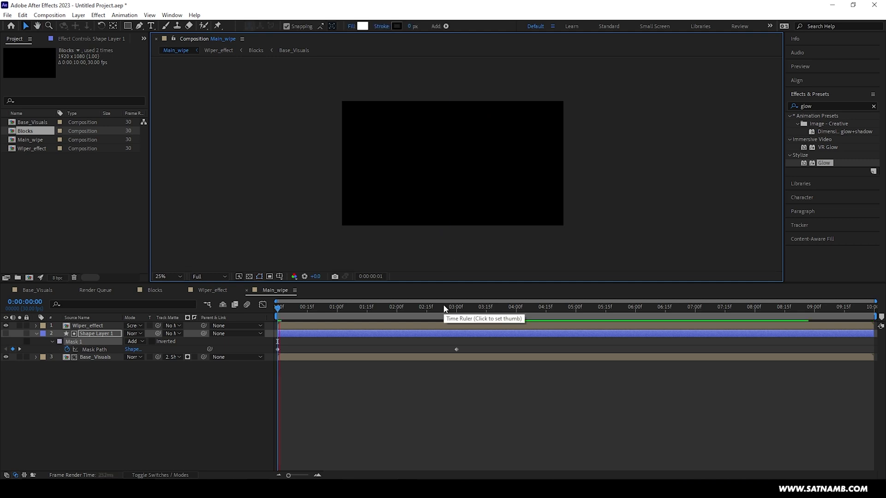
{"action": "left_click_drag", "start_coordinate": [330, 324], "coordinate": [456, 319]}
{"action": "left_click", "coordinate": [321, 365]}
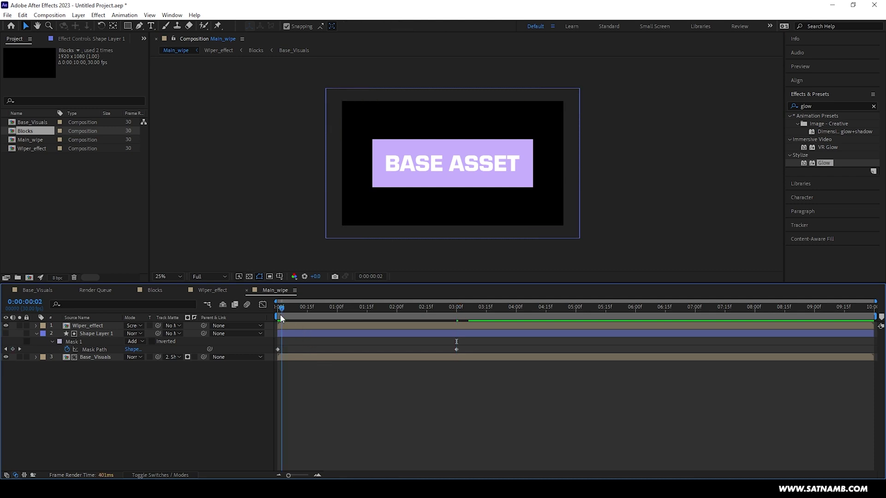
{"action": "left_click_drag", "start_coordinate": [280, 317], "coordinate": [271, 314]}
{"action": "key", "text": "space"}
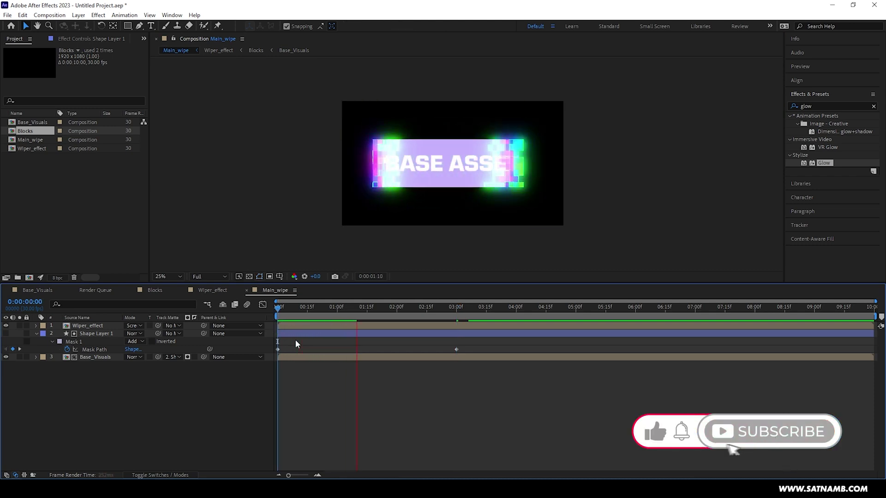
{"action": "key", "text": "space"}
{"action": "key", "text": "period"}
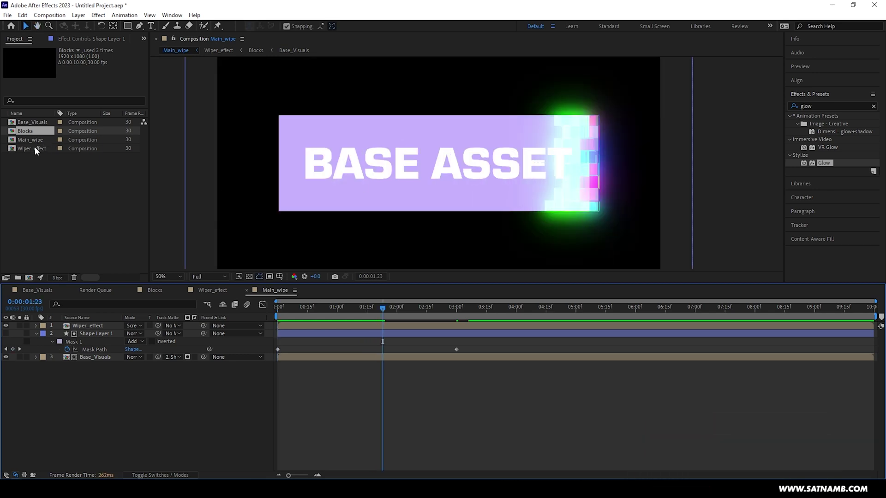
Step: Replace Base_Visuals' BASE ASSET layers with SatnamB Design-02.png scaled to 44%
{"action": "double_click", "coordinate": [36, 123]}
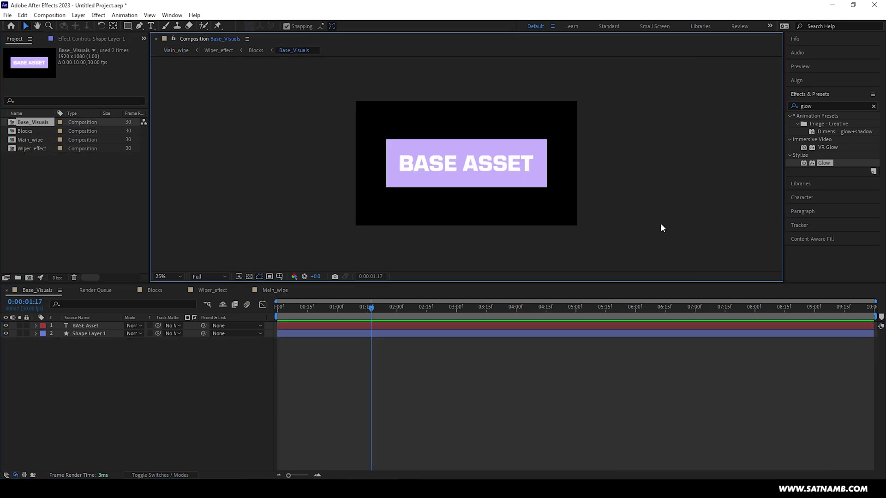
{"action": "left_click_drag", "start_coordinate": [672, 235], "coordinate": [381, 136]}
{"action": "key", "text": "Delete"}
{"action": "right_click", "coordinate": [74, 237]}
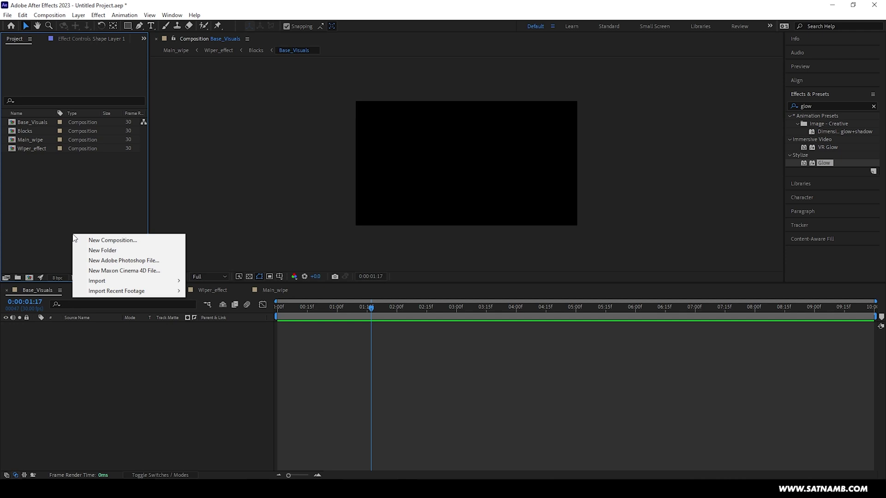
{"action": "mouse_move", "coordinate": [152, 291]}
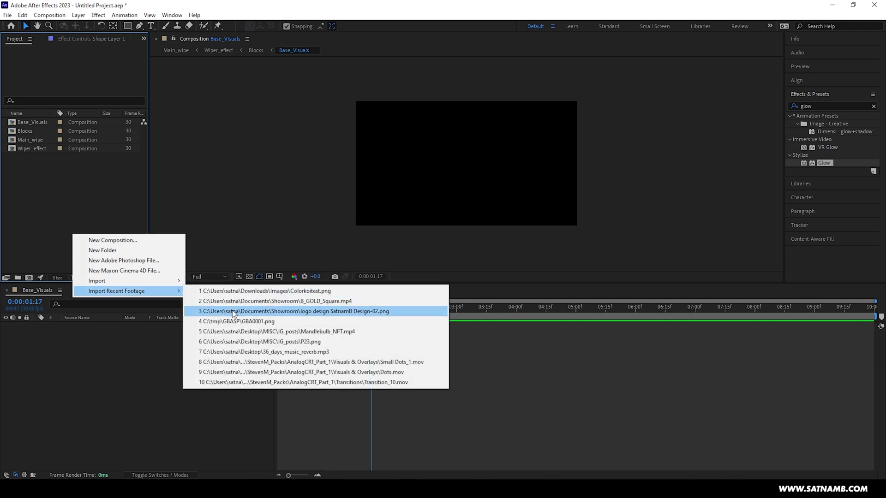
{"action": "left_click", "coordinate": [234, 311]}
{"action": "left_click_drag", "start_coordinate": [46, 122], "coordinate": [503, 374]}
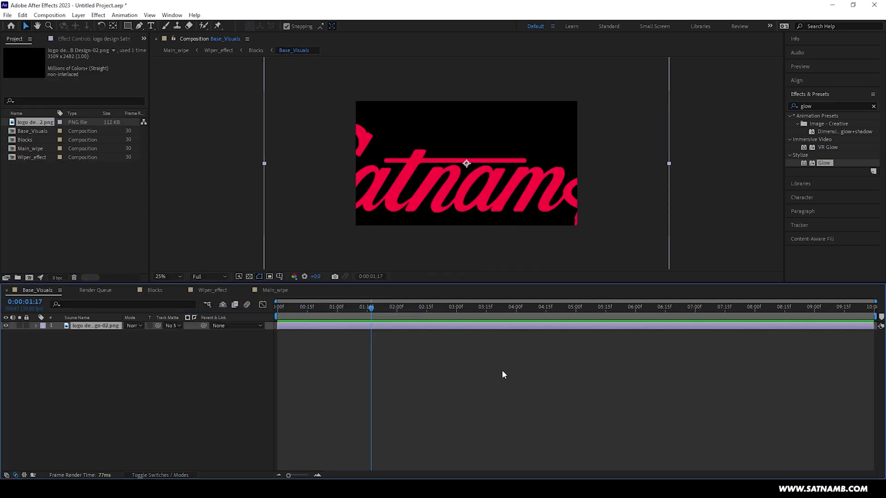
{"action": "left_click_drag", "start_coordinate": [138, 333], "coordinate": [113, 333]}
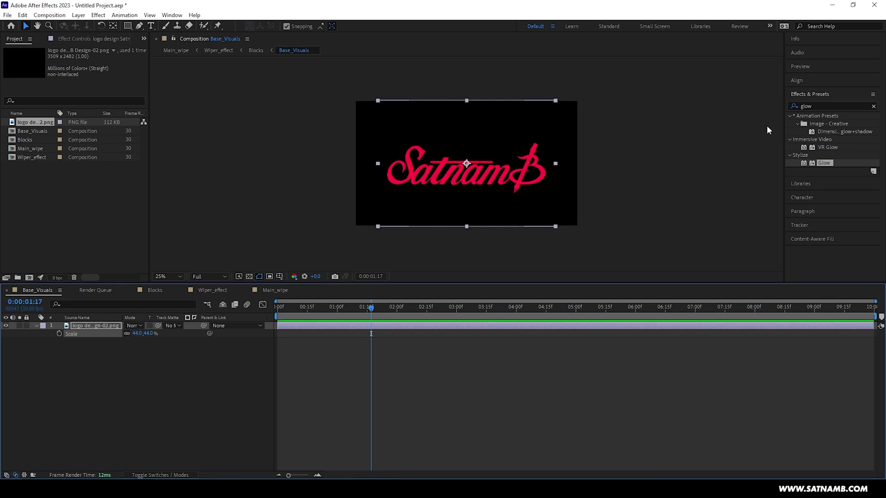
Step: Give the logo a Gradient Ramp with swapped colours, then return to Main_wipe
{"action": "left_click", "coordinate": [821, 105]}
{"action": "type", "text": "grad"}
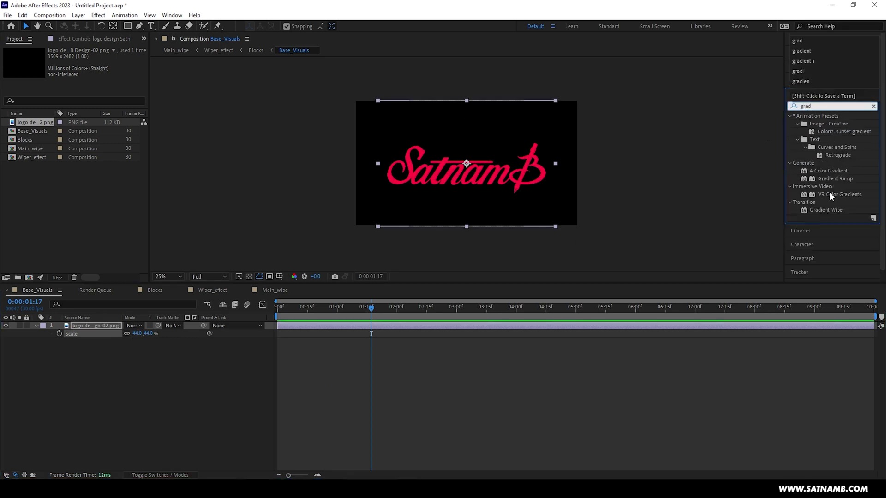
{"action": "left_click_drag", "start_coordinate": [834, 178], "coordinate": [456, 184]}
{"action": "scroll", "coordinate": [465, 148], "scroll_direction": "up", "scroll_amount": 2}
{"action": "left_click", "coordinate": [120, 121]}
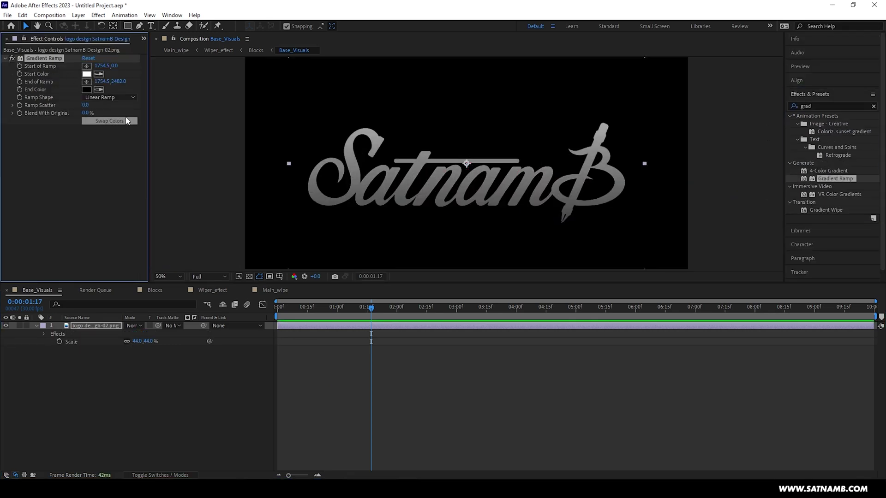
{"action": "left_click", "coordinate": [183, 51]}
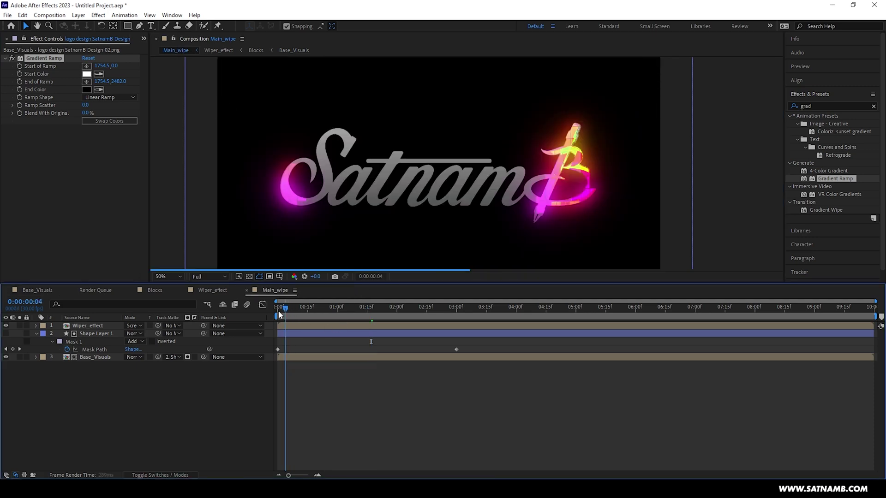
{"action": "left_click", "coordinate": [273, 309]}
{"action": "key", "text": "space"}
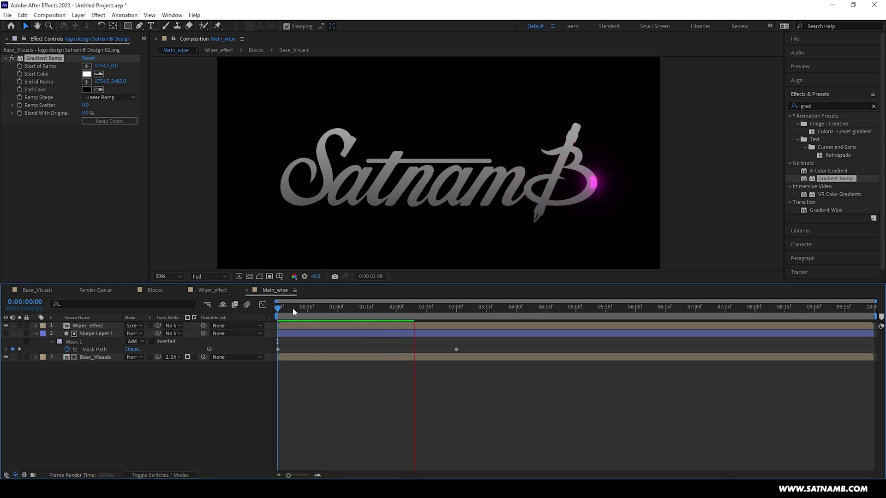
{"action": "key", "text": "space"}
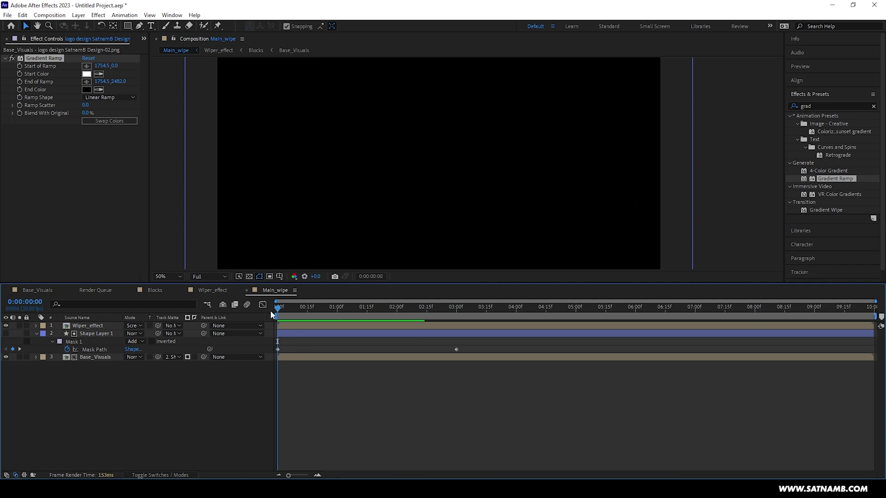
{"action": "key", "text": "space"}
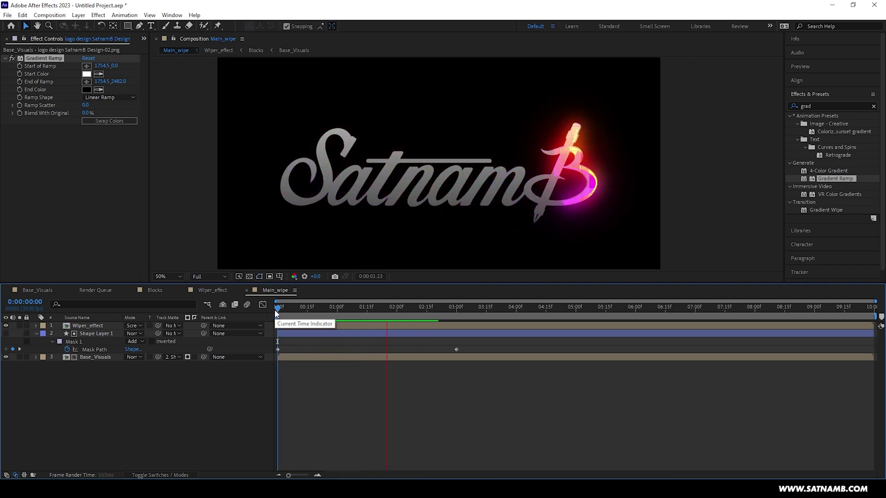
{"action": "key", "text": "space"}
{"action": "key", "text": "comma"}
{"action": "key", "text": "comma"}
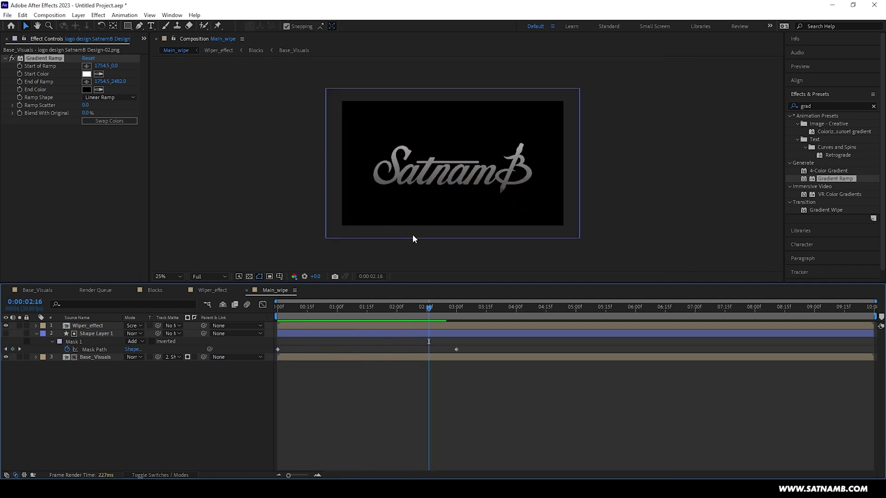